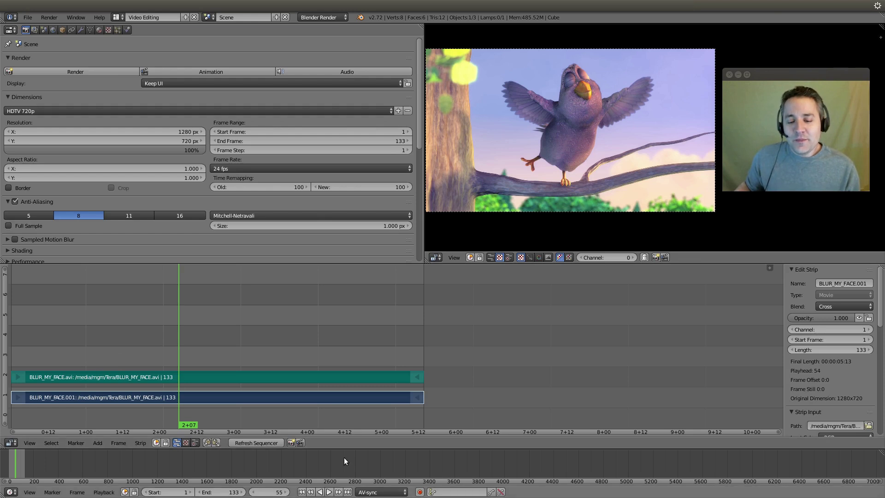
- Play the clip in the preview, stop it, and return to the first frame
left_click(330, 493)
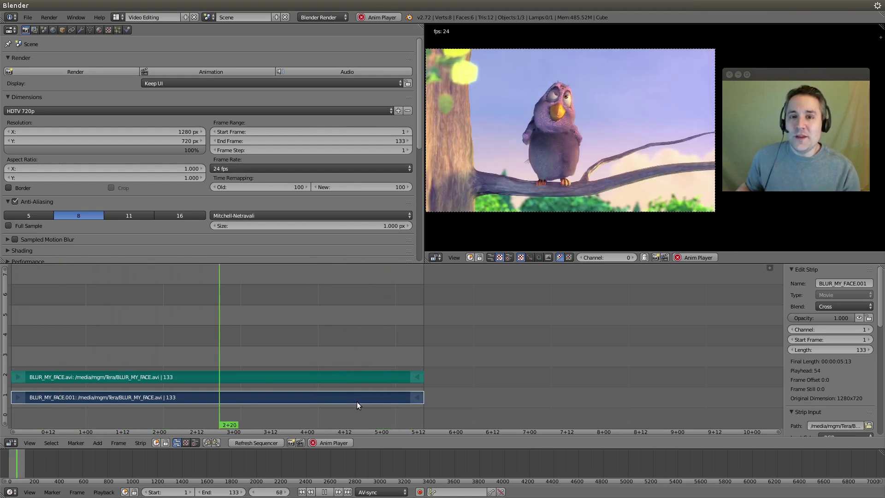
left_click(325, 494)
left_click(302, 492)
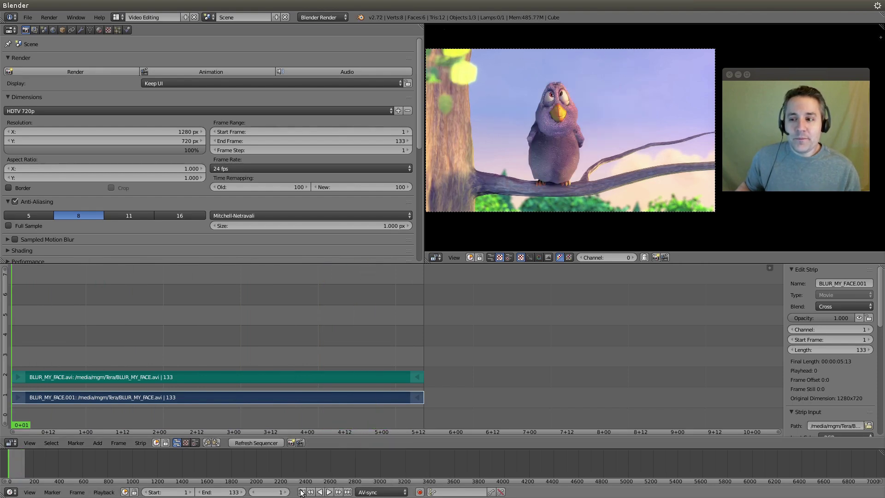
- Turn the properties area into a UV/Image Editor in Mask mode
left_click(11, 30)
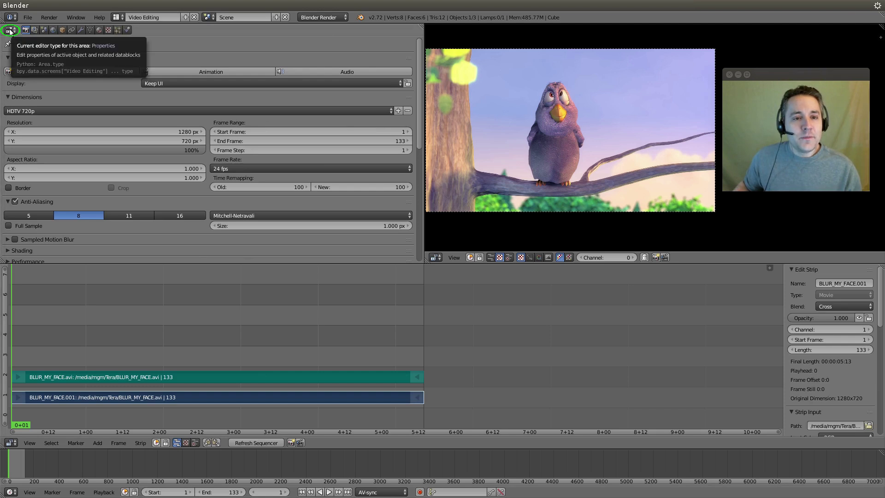
left_click(10, 30)
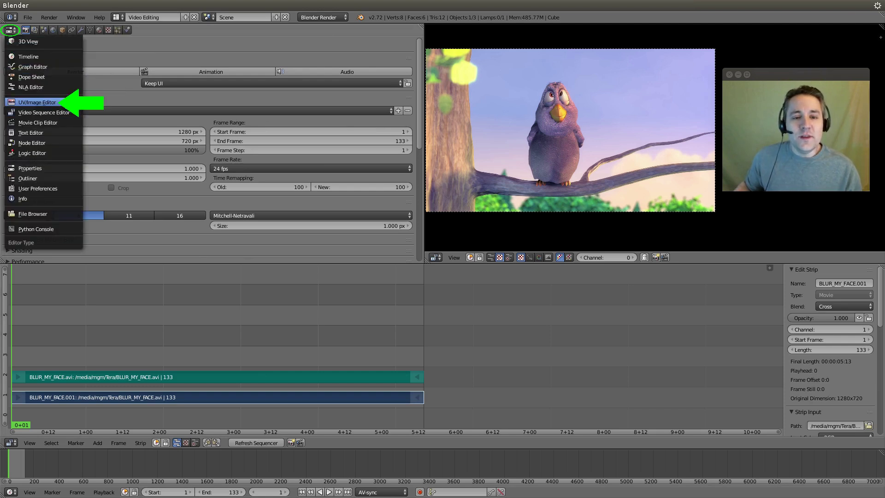
left_click(66, 102)
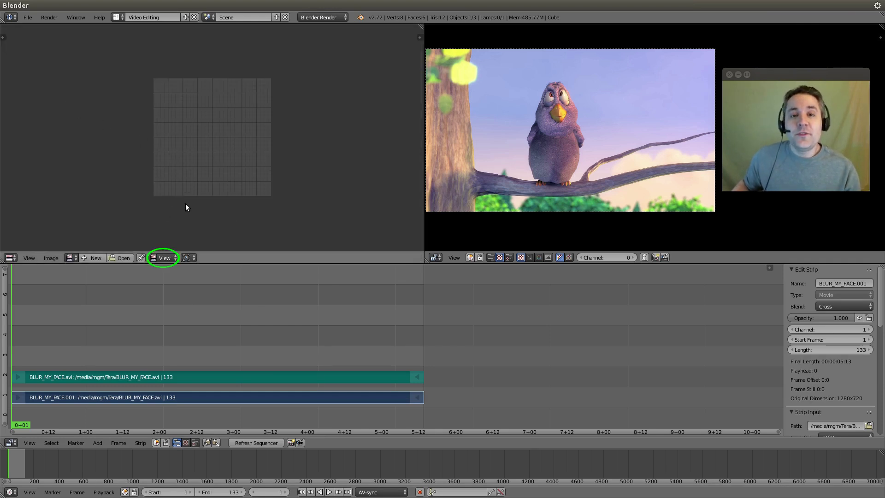
left_click(169, 257)
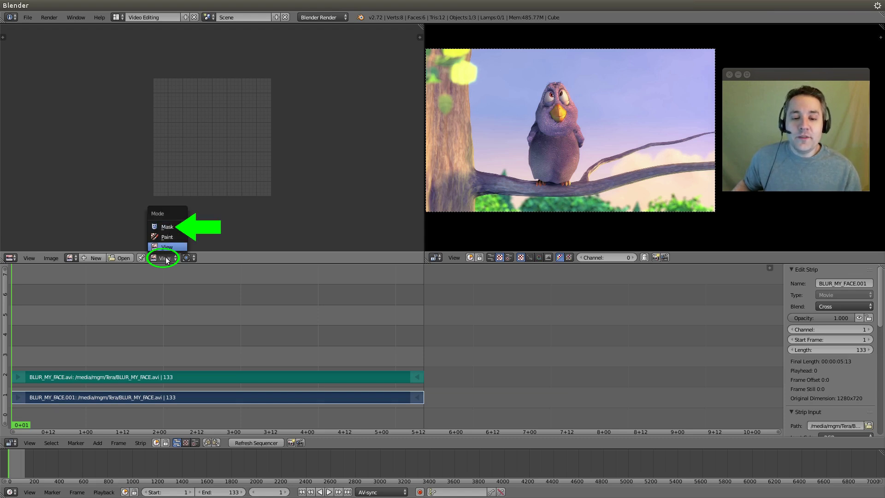
left_click(175, 227)
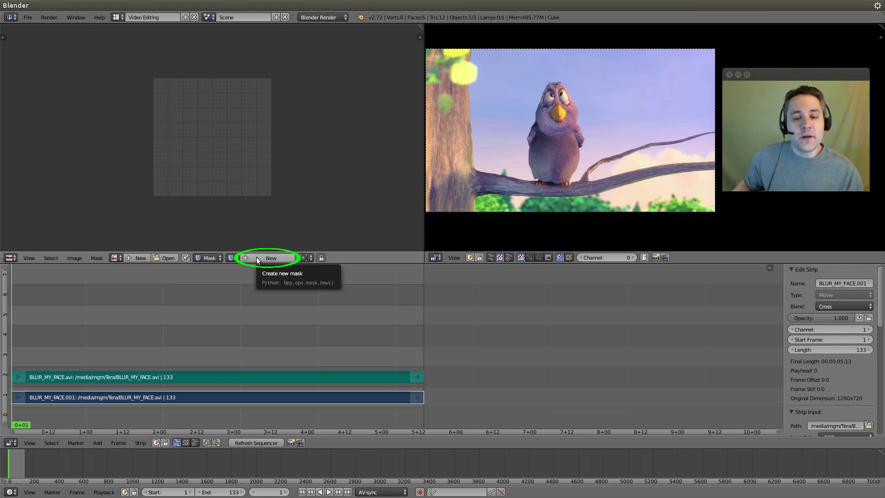
- Create a new mask and name it 'blur'
left_click(258, 258)
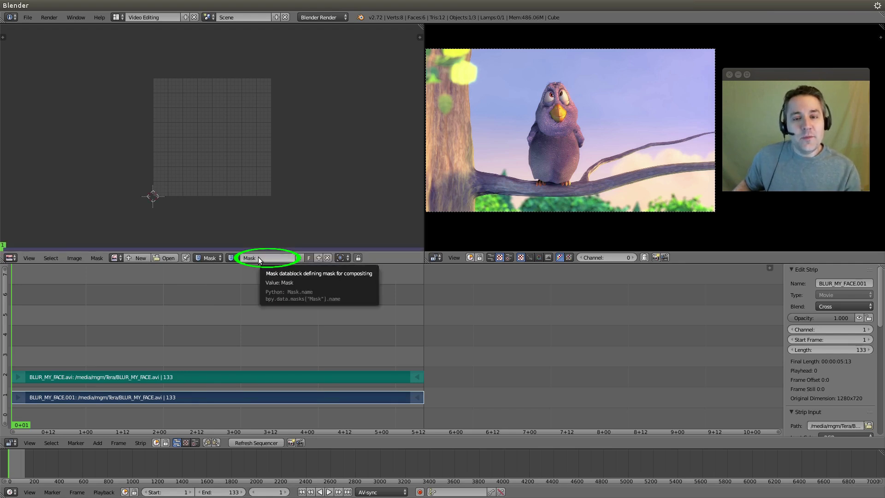
left_click(258, 258)
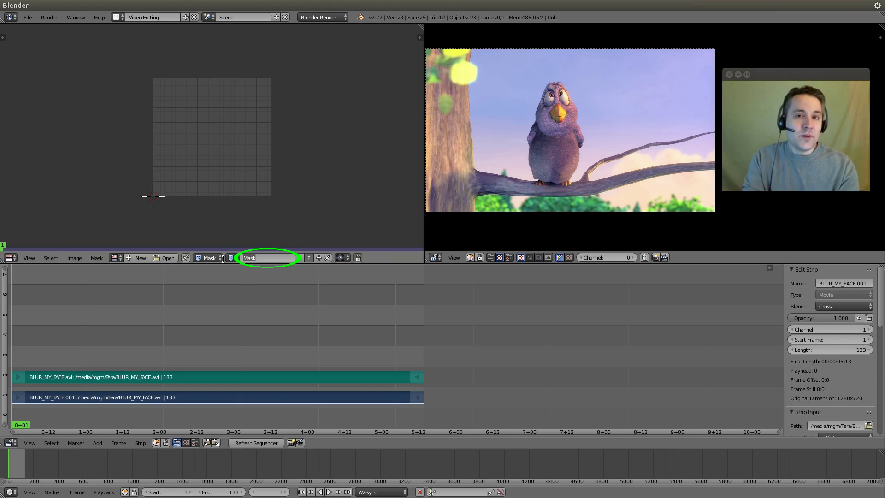
type("blur")
key("Return")
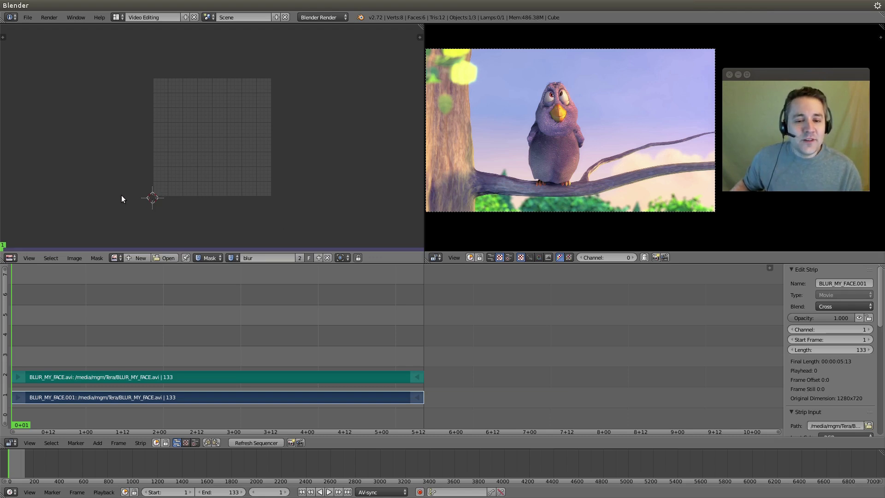
- Load BLUR_MY_FACE.avi from /media/mgm/Tera/ as the mask editor's backdrop footage
left_click(80, 213)
left_click(46, 218)
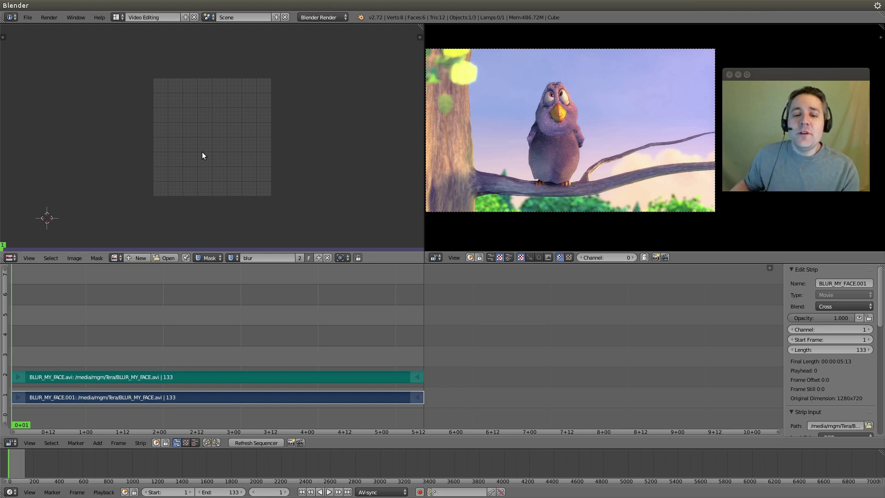
left_click(163, 259)
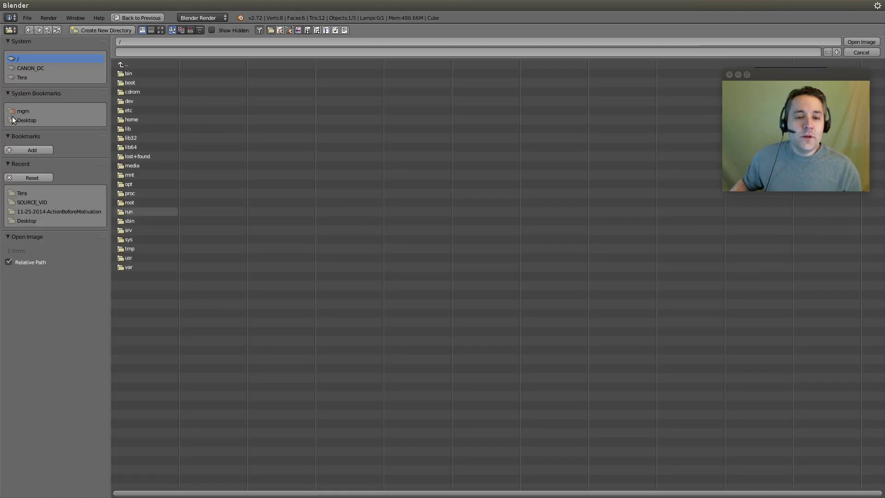
left_click(27, 77)
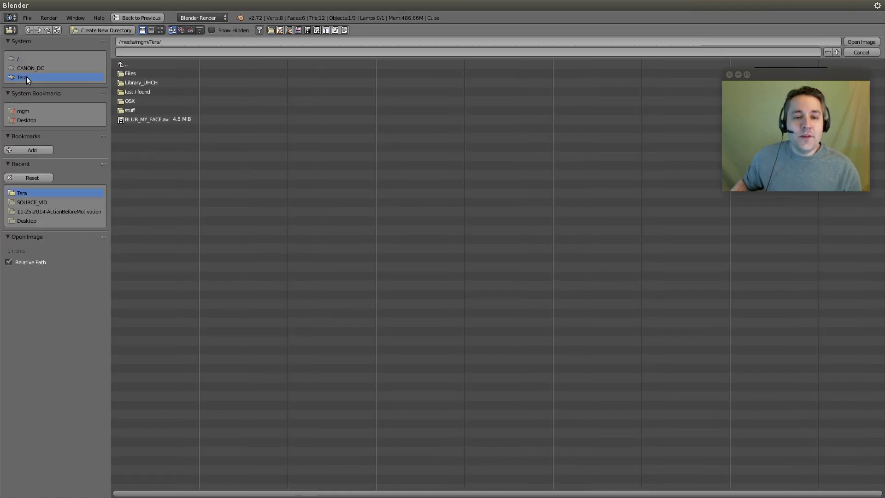
left_click(153, 121)
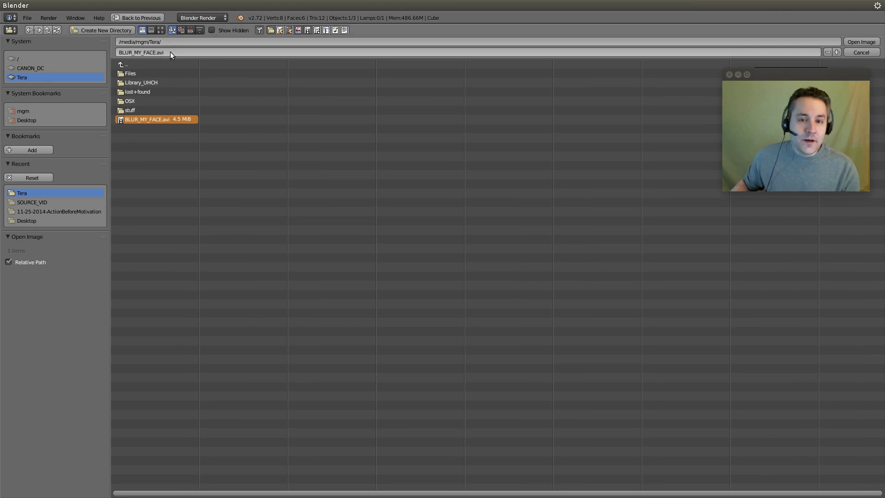
left_click(861, 42)
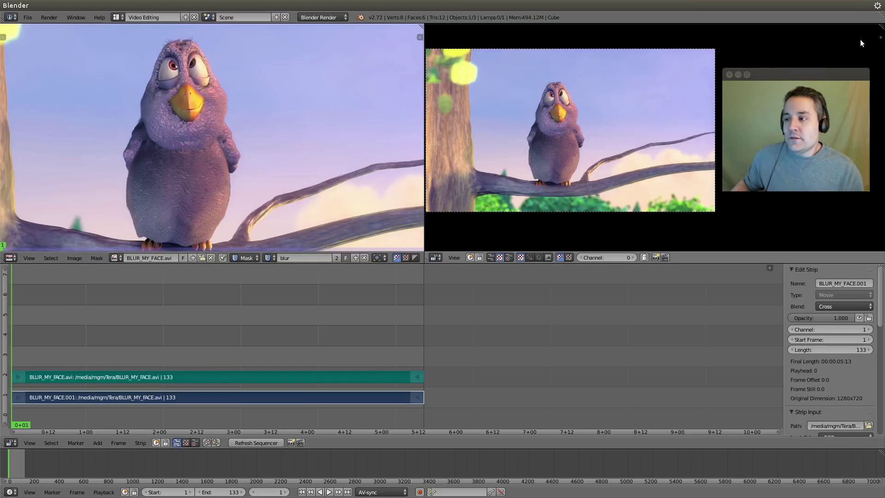
scroll(260, 131, "down", 4)
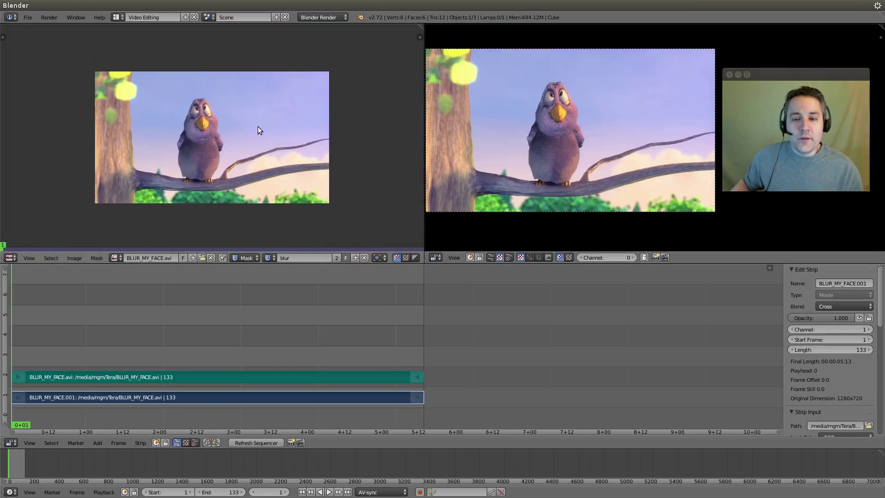
scroll(261, 124, "up", 1)
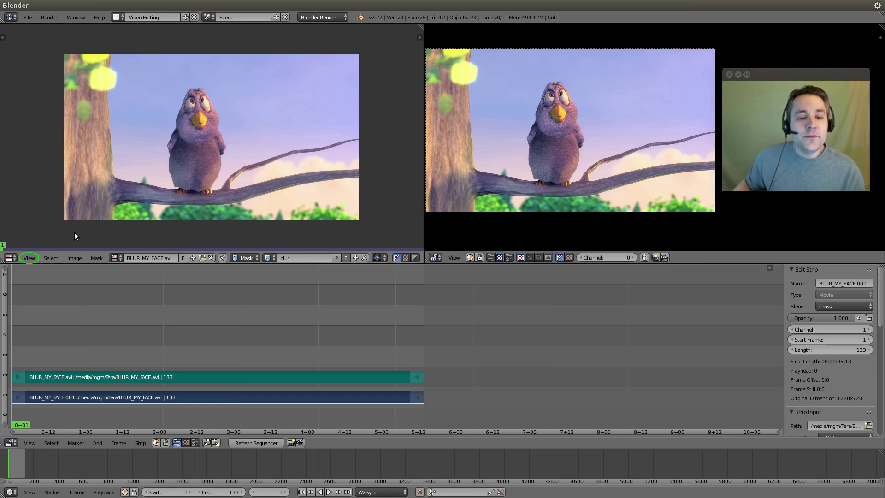
- Enable Auto Refresh for the footage in the image editor's Properties sidebar, then hide the sidebar
left_click(29, 261)
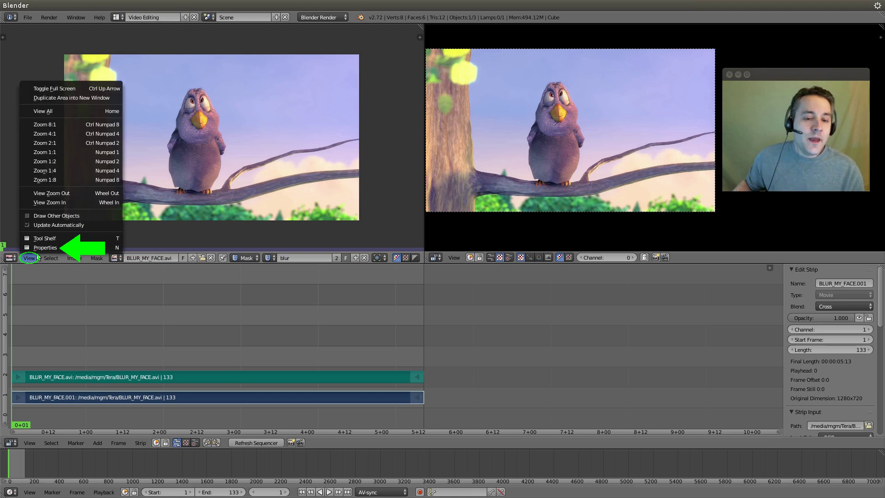
left_click(58, 248)
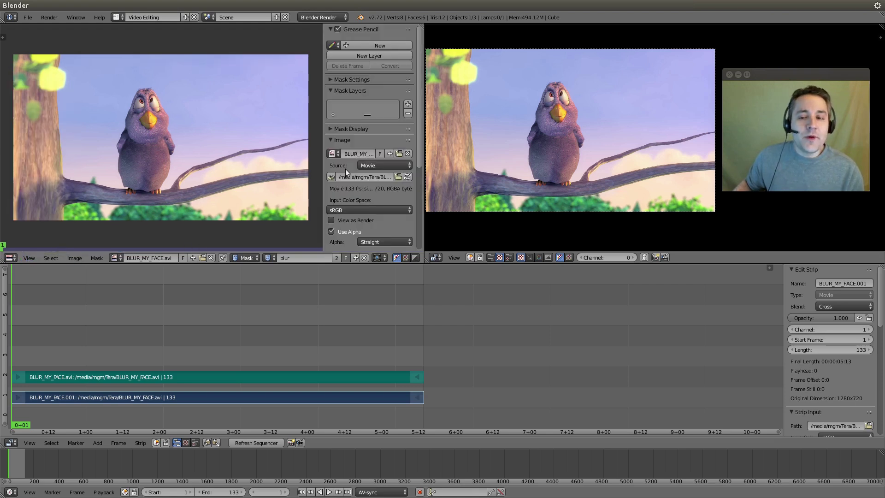
scroll(380, 107, "down", 2)
scroll(373, 114, "down", 1)
scroll(374, 103, "down", 1)
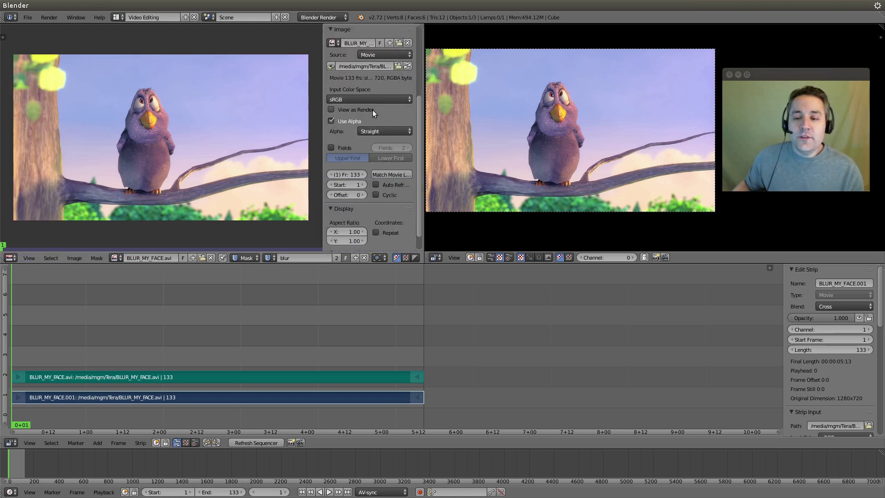
left_click_drag(323, 176, 290, 175)
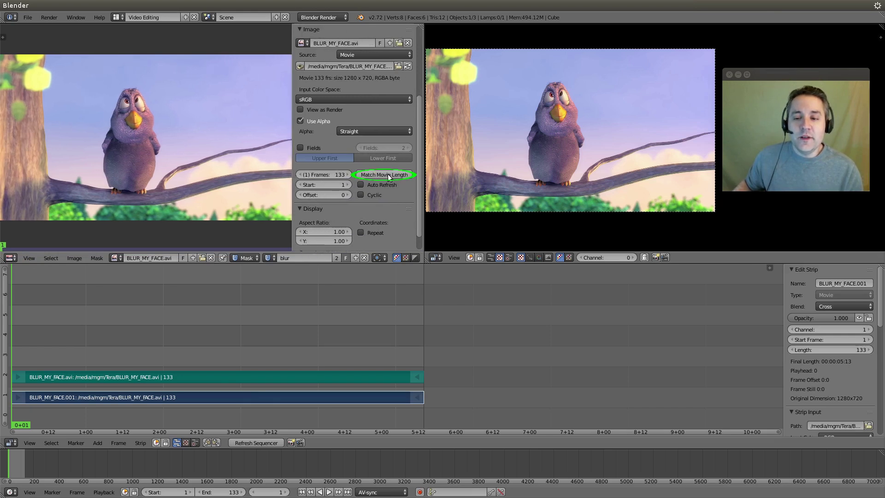
left_click(361, 184)
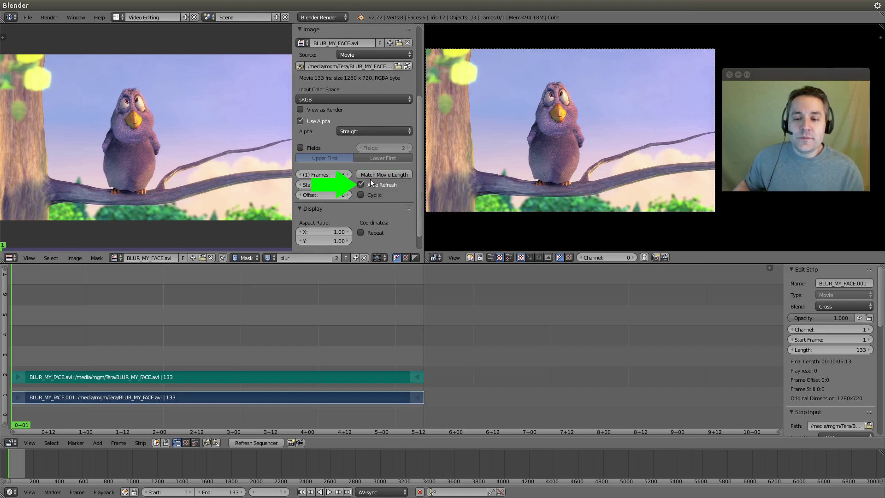
scroll(375, 166, "up", 2)
scroll(376, 166, "up", 1)
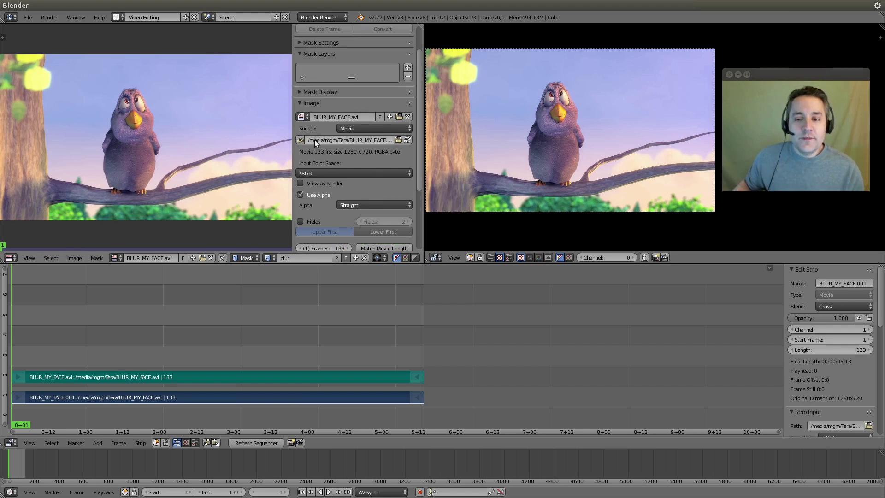
left_click(35, 257)
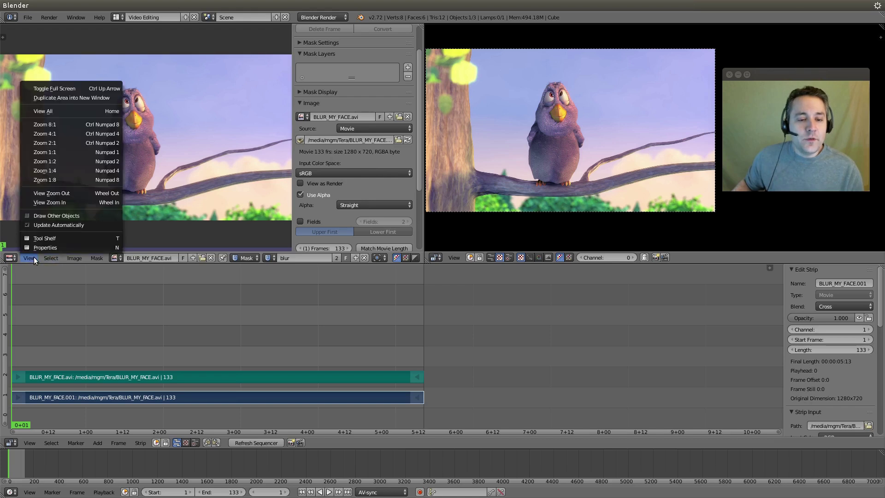
left_click(34, 247)
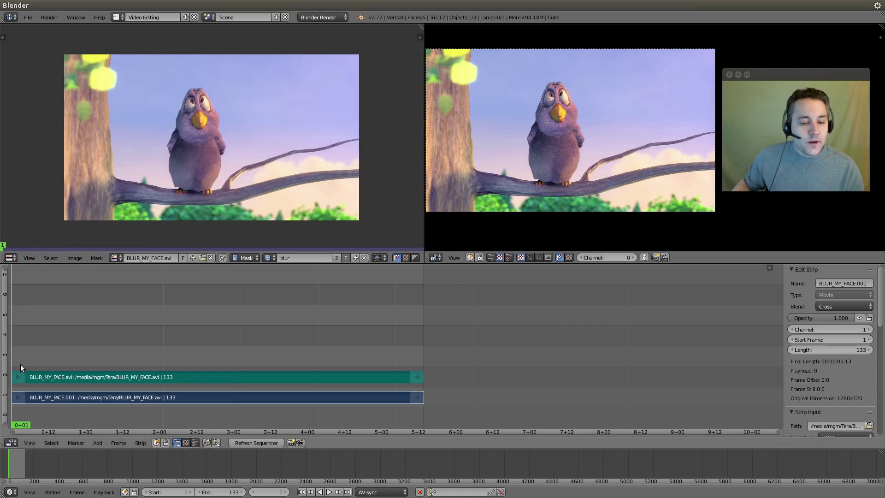
- Scrub and play part of the clip, then return to its first frame
mouse_move(17, 363)
left_mouse_down()
mouse_move(268, 390)
mouse_move(98, 378)
left_mouse_up()
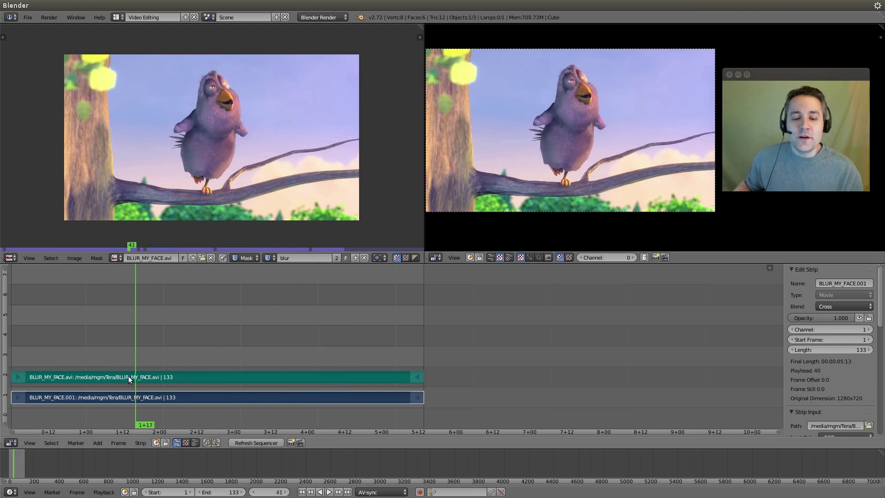
left_click(320, 492)
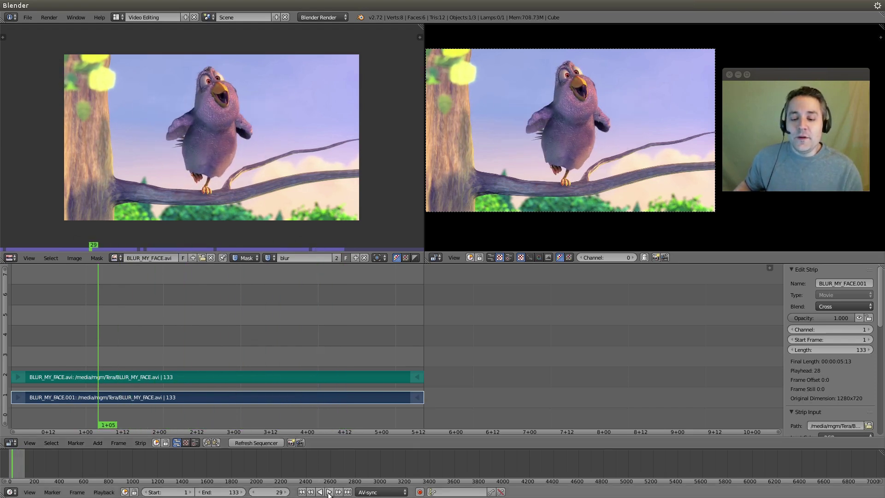
left_click(328, 492)
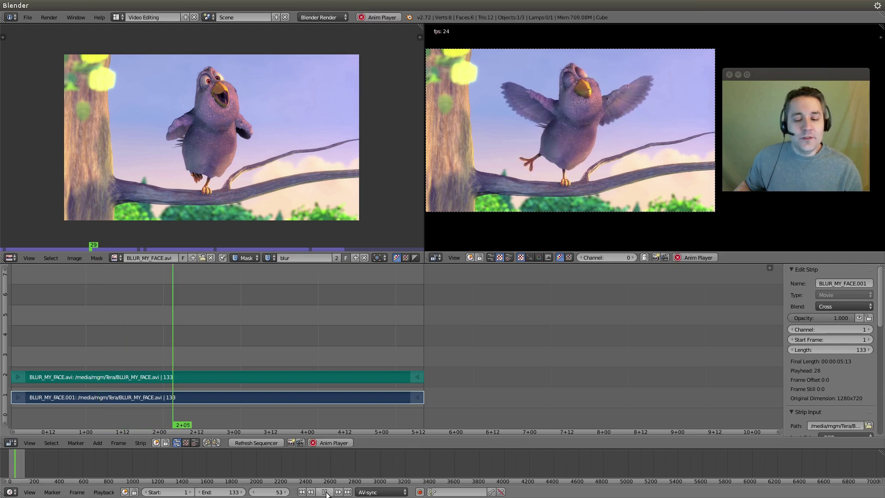
key("Escape")
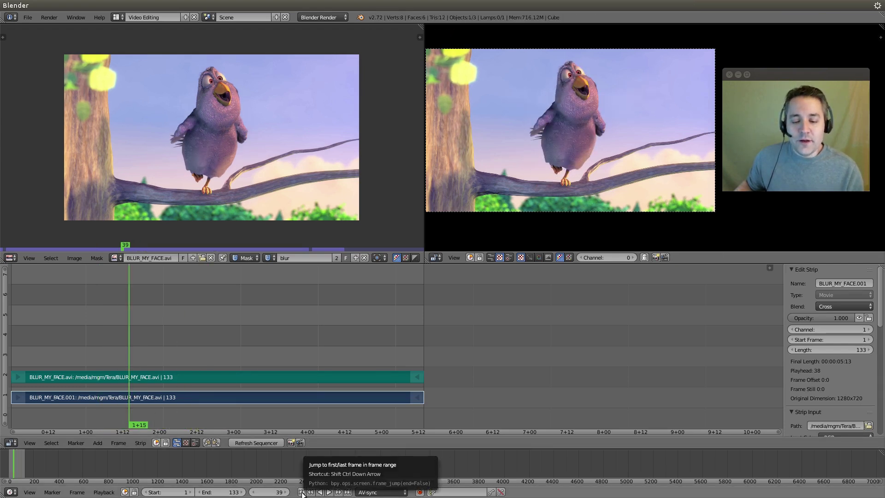
left_click(302, 492)
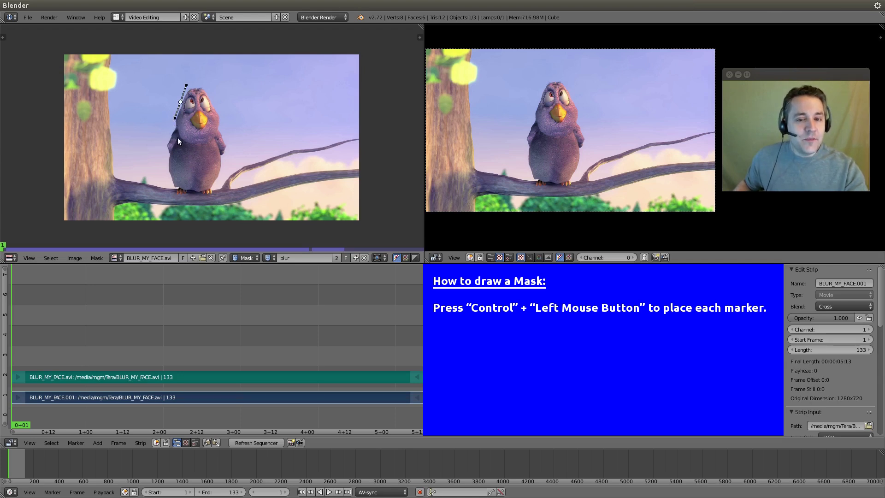
- Place mask points beside, below, along, and above the bird's head, then centre the view
left_click_drag(178, 139, 193, 148, "ctrl")
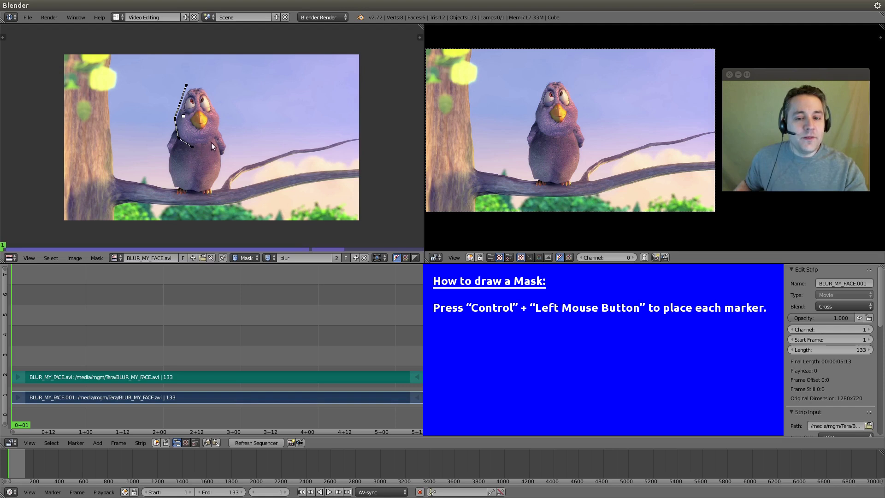
left_click(212, 142, "ctrl")
left_click(223, 123, "ctrl")
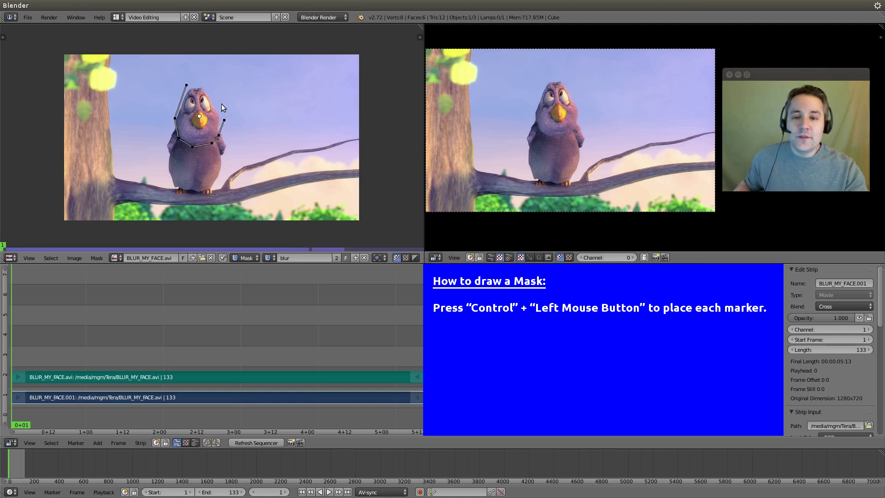
left_click(200, 84, "ctrl")
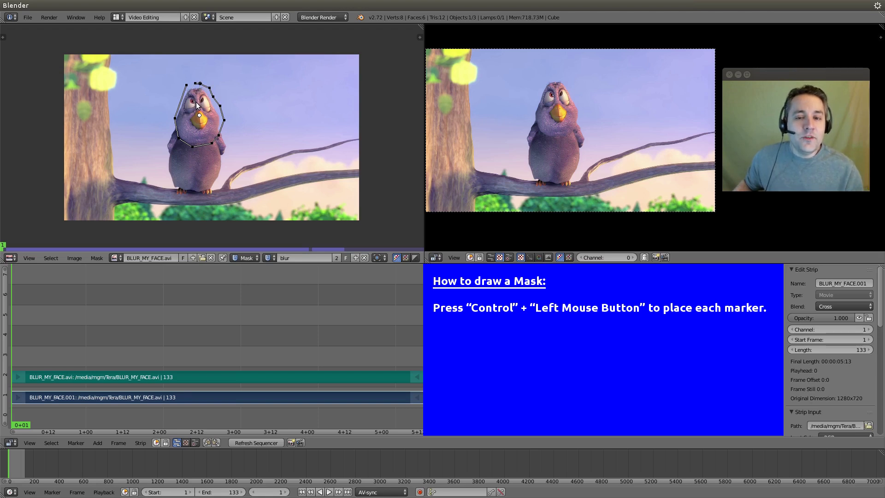
scroll(198, 100, "up", 2)
scroll(203, 94, "up", 1)
middle_click_drag(206, 87, 218, 120)
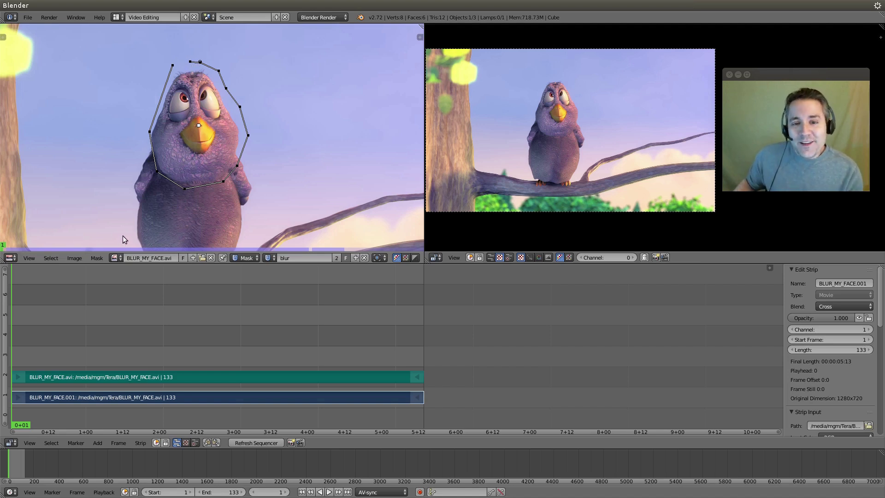
- Make the mask spline cyclic with Toggle Cyclic from the Mask menu
left_click(93, 259)
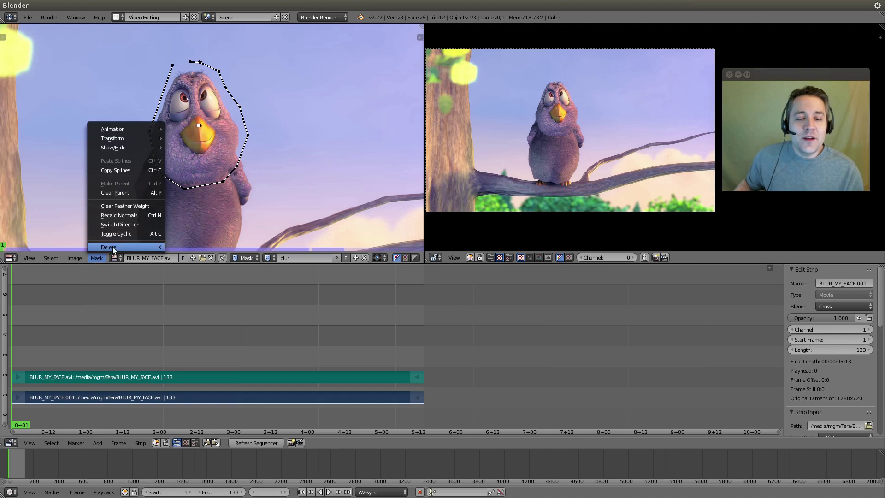
left_click(139, 234)
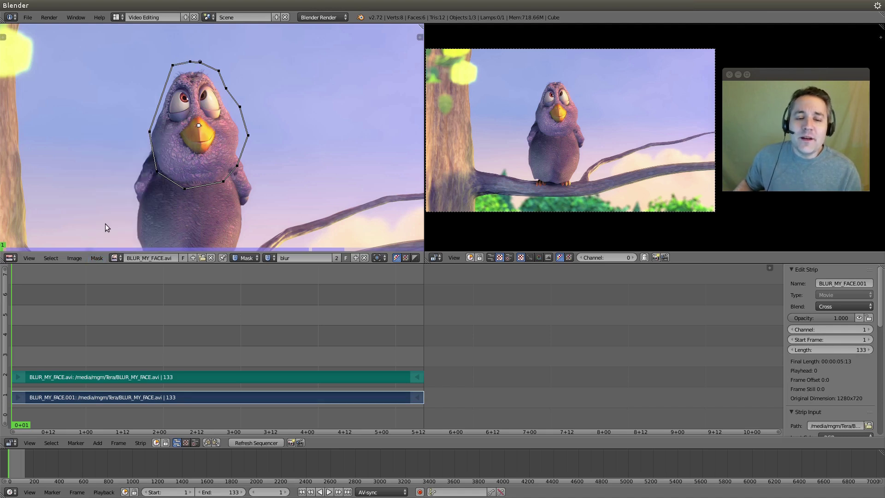
left_click(95, 258)
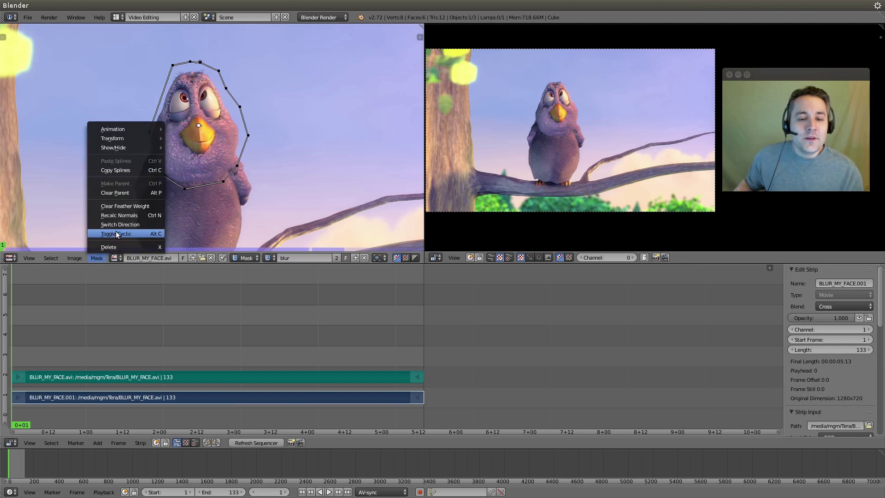
left_click(117, 235)
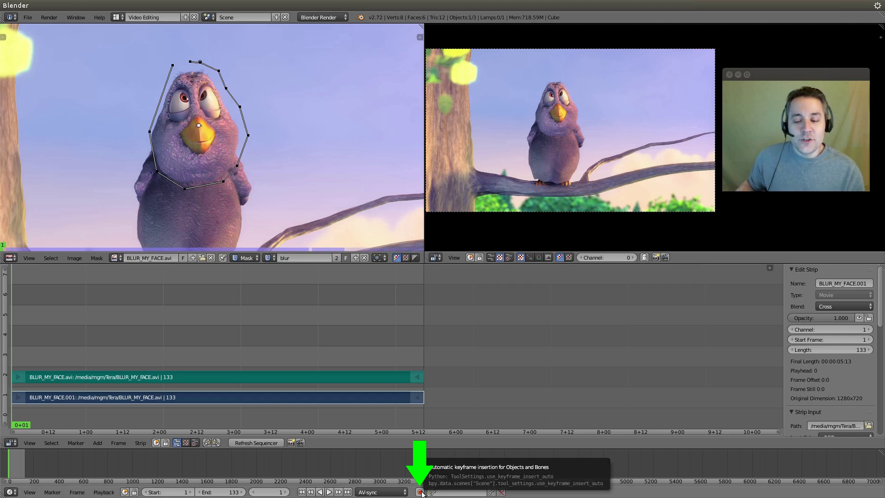
- Enable auto keyframe recording with the timeline's red record button
left_click(420, 492)
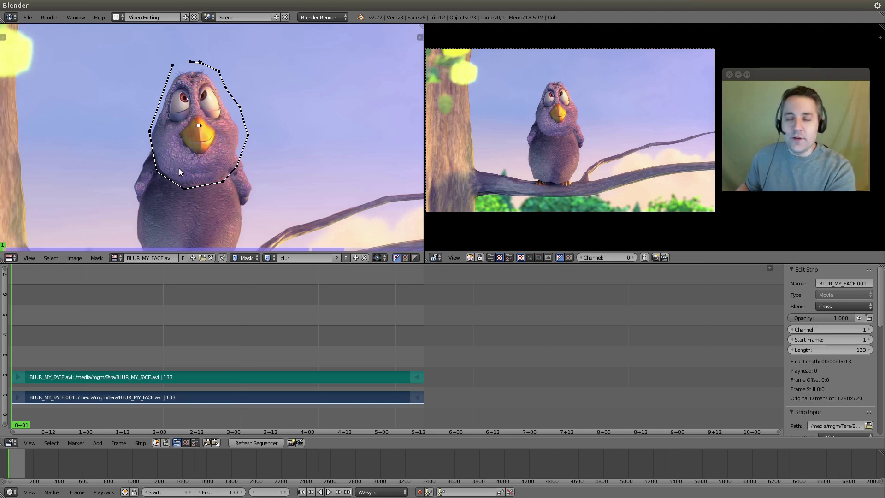
- Advance to frame 12, where the bird's eyes close, and deselect all mask points
key("Right")
key("Right")
key("Right")
key("Right")
key("Right")
key("Right")
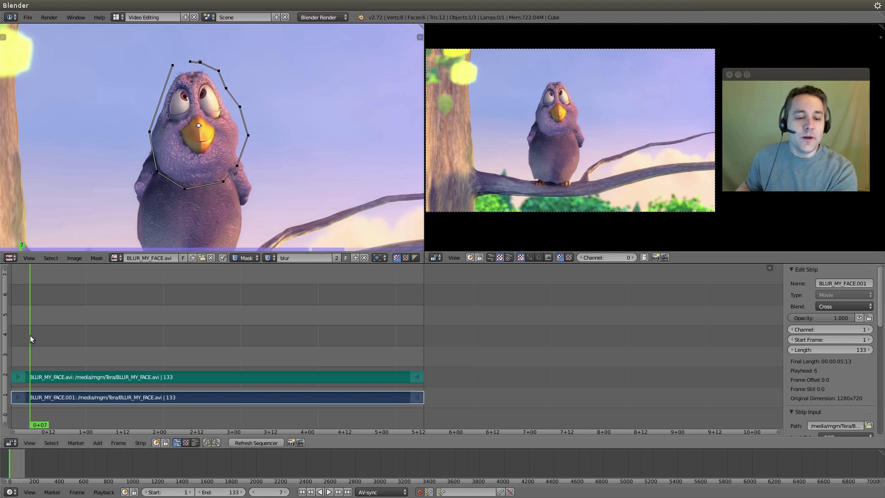
key("Right")
key("Right")
key("Right")
key("Right")
key("Right")
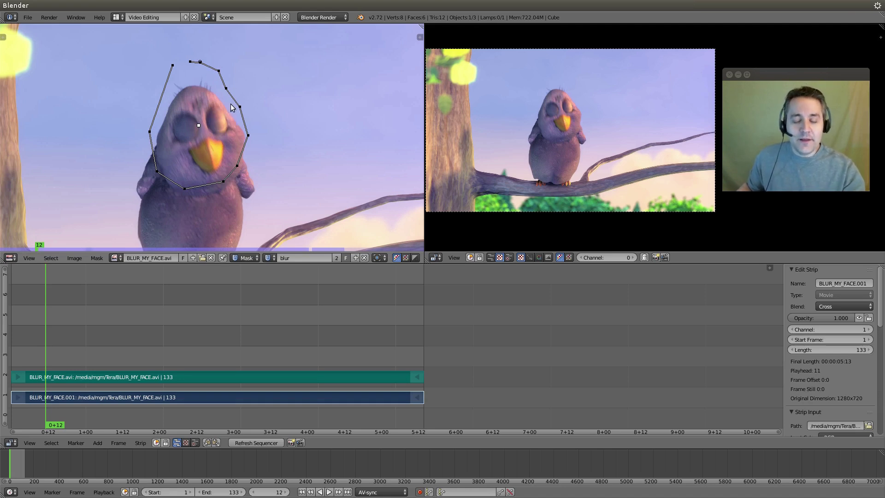
key("a")
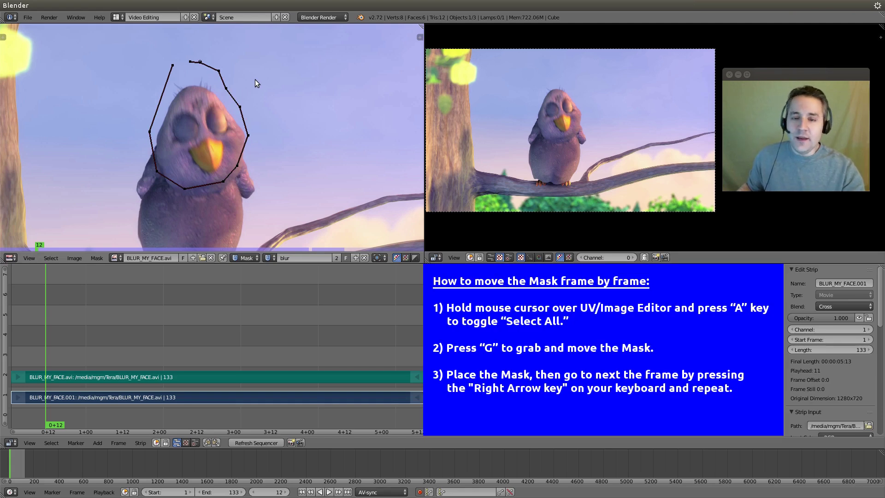
- Select the whole mask and move it onto the bird's head on frames 12, 13, and 15
key("a")
key("a")
key("a")
key("a")
key("a")
key("a")
key("a")
key("a")
key("a")
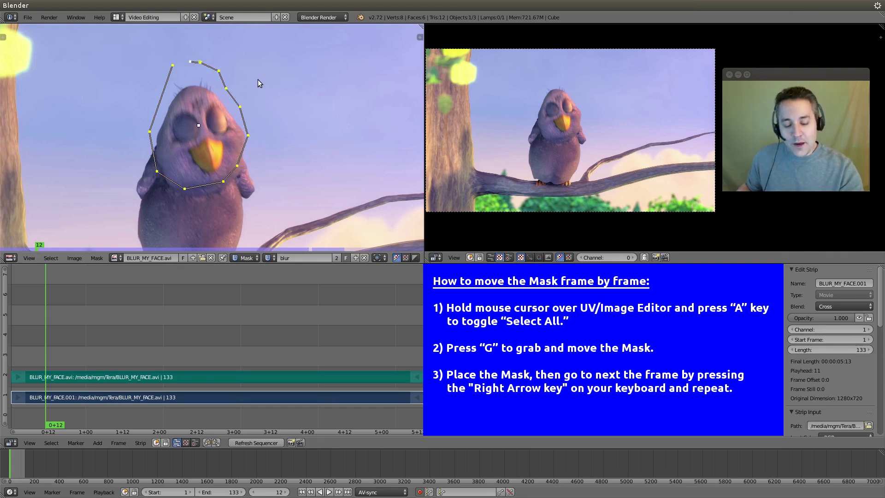
key("g")
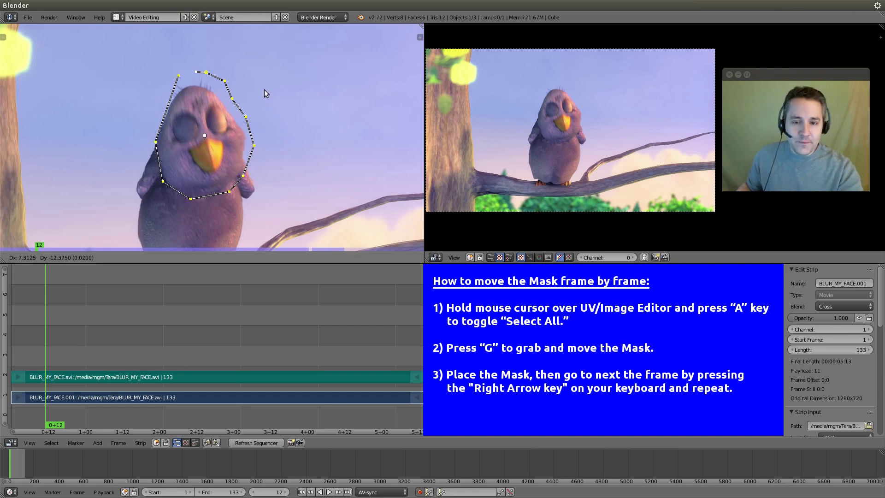
left_click(260, 95)
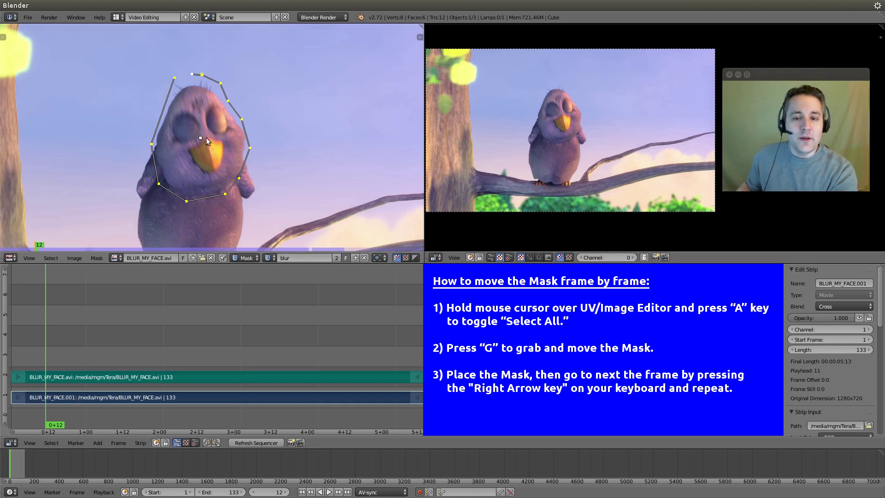
key("Right")
key("g")
left_click(189, 144)
key("Right")
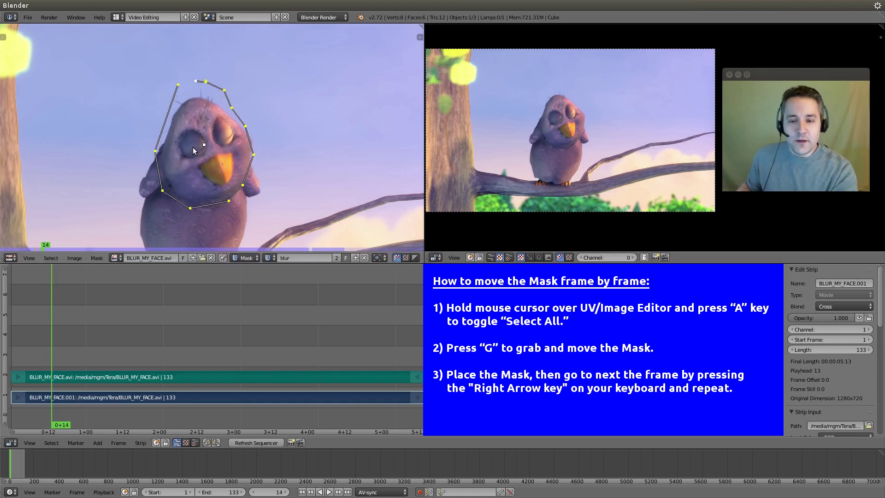
key("Right")
key("g")
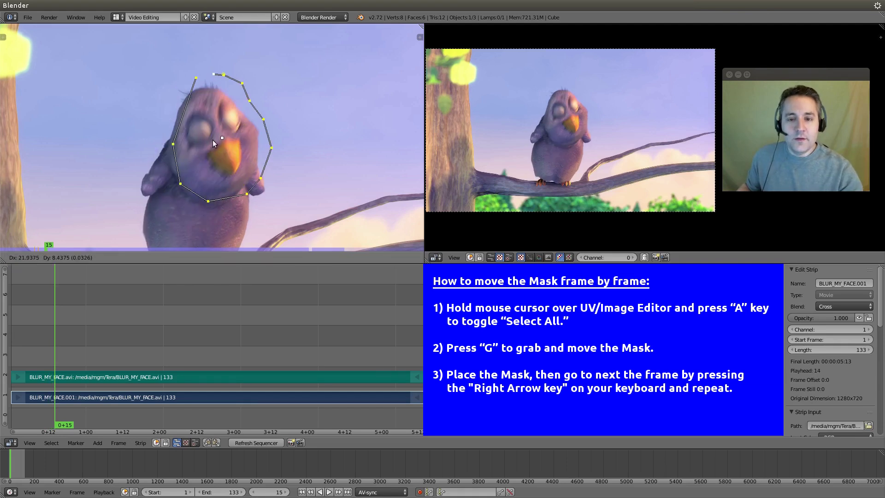
left_click(205, 140)
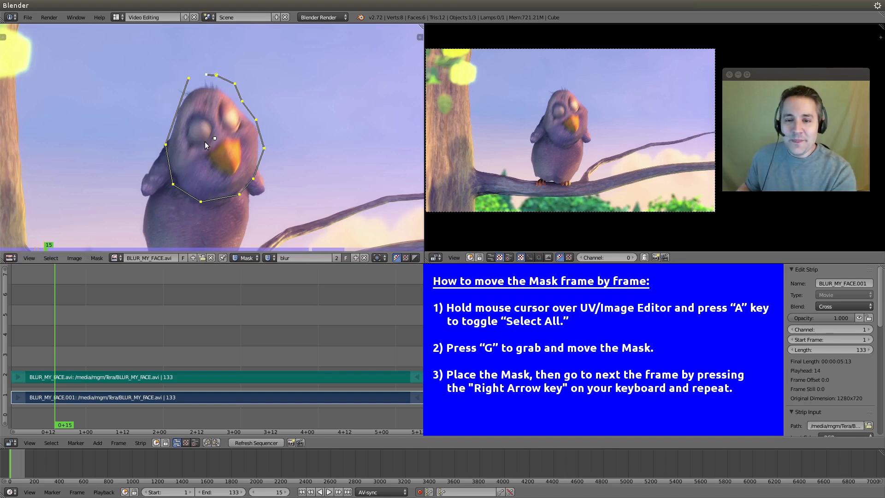
- Reposition the mask over the bird's face frame by frame as the bird moves
key("Right")
key("g")
left_click(211, 133)
key("Right")
left_click(214, 127)
key("Right")
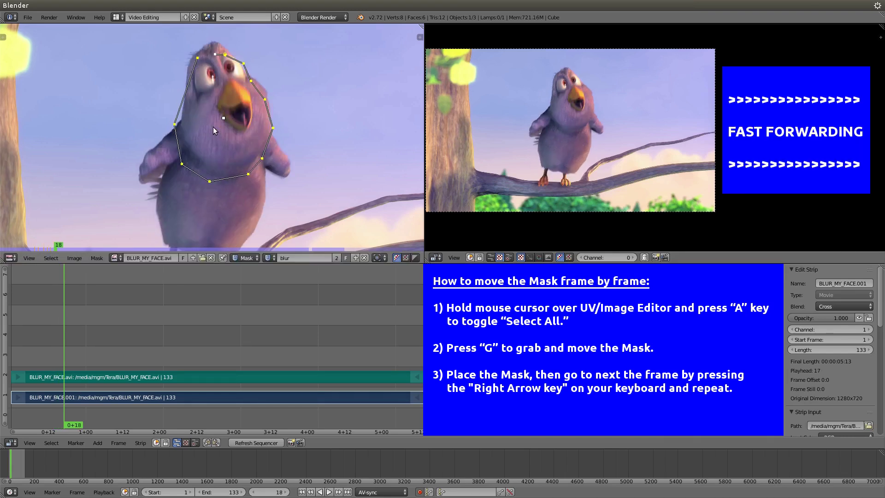
key("Right")
key("g")
left_click(217, 113)
key("Right")
key("g")
left_click(220, 107)
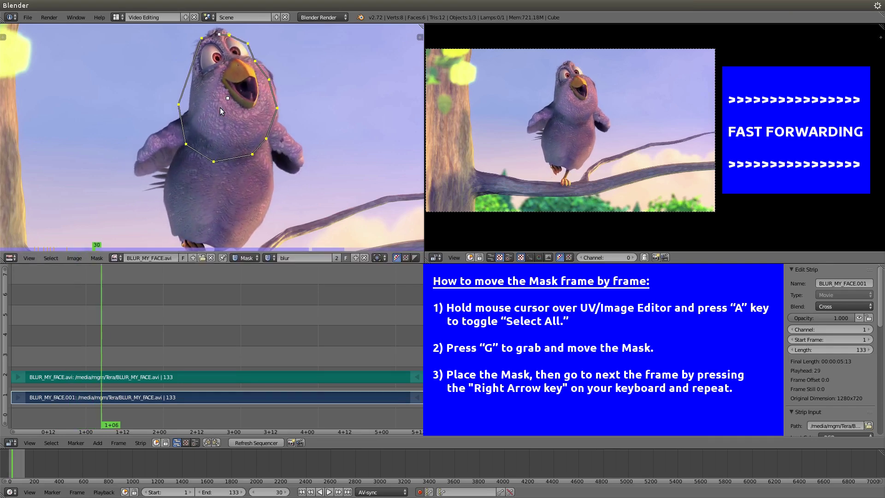
key("Right")
key("Right")
key("Right")
key("g")
key("Right")
key("Right")
key("Right")
key("g")
left_click(225, 115)
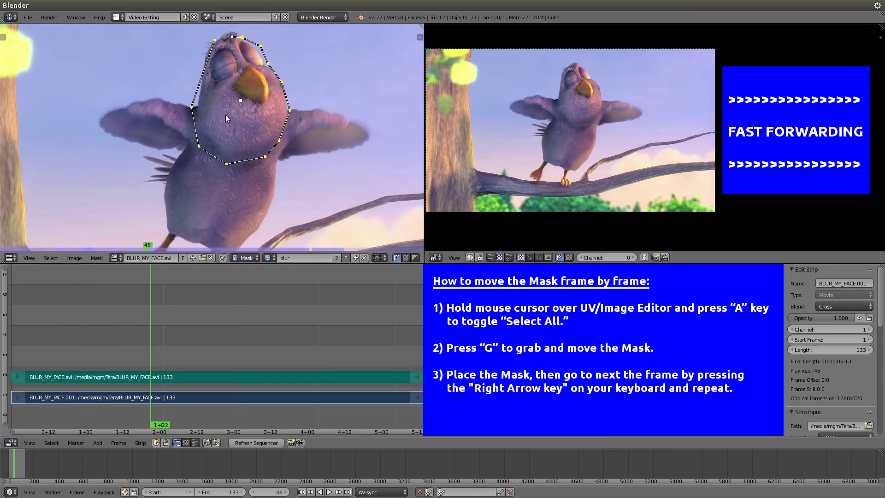
key("Right")
key("Right")
key("Right")
key("g")
left_click(225, 113)
key("Right")
key("Right")
key("Right")
key("g")
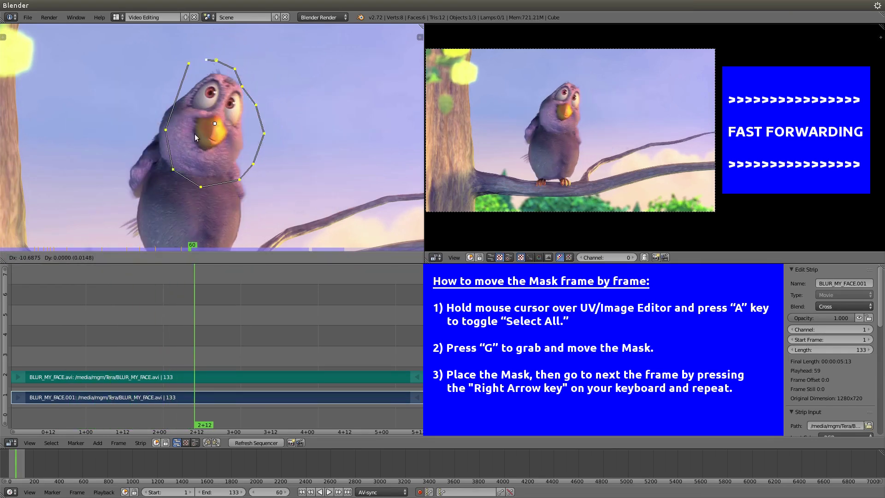
left_click(187, 134)
key("Right")
key("Right")
key("Right")
key("g")
left_click(184, 134)
key("Right")
key("Right")
key("Right")
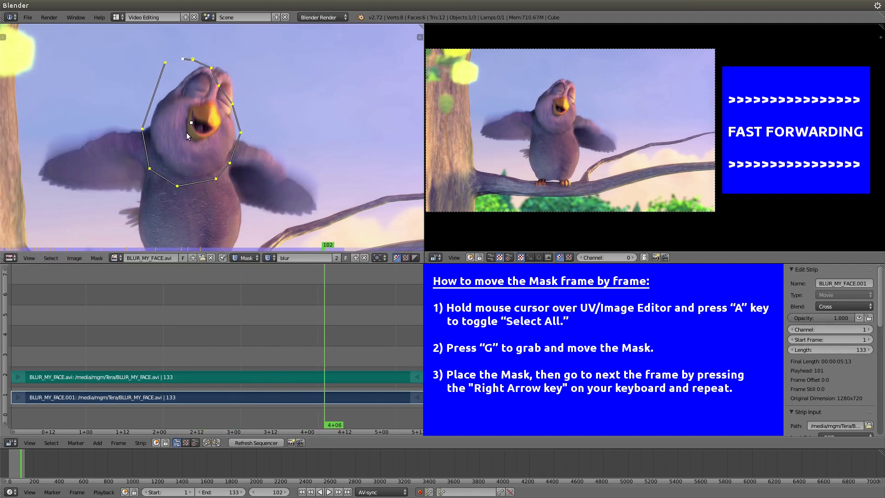
key("g")
left_click(186, 134)
key("Right")
key("Right")
key("Right")
key("g")
left_click(194, 123)
key("Right")
key("Right")
key("Right")
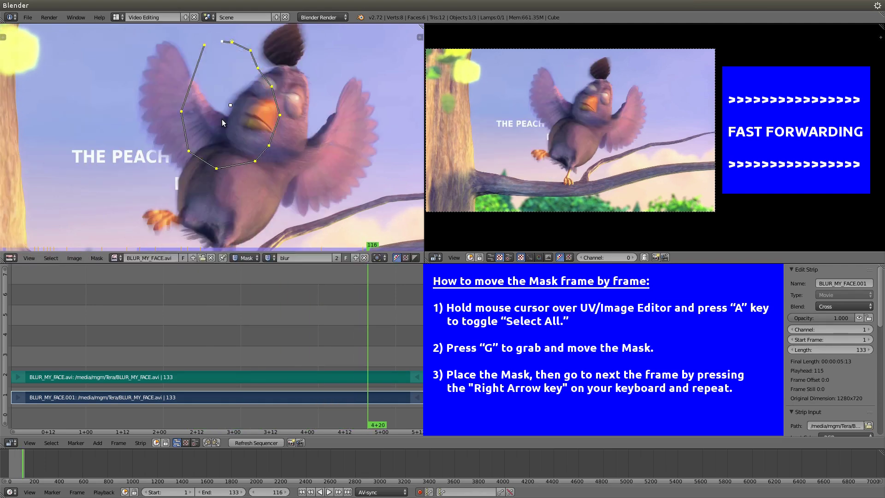
- Keep moving the mask lower with the bird as it leaves the shot, cancelling the final move
key("g")
left_click(263, 121)
key("Right")
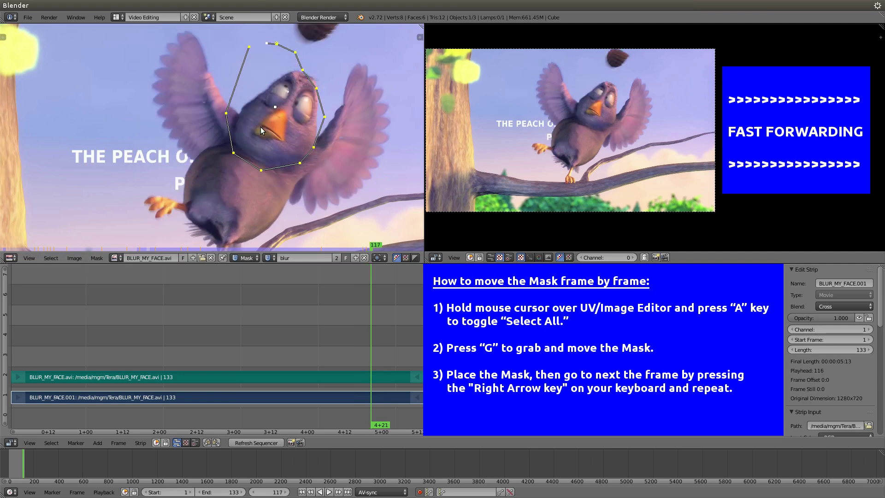
key("Right")
key("Right")
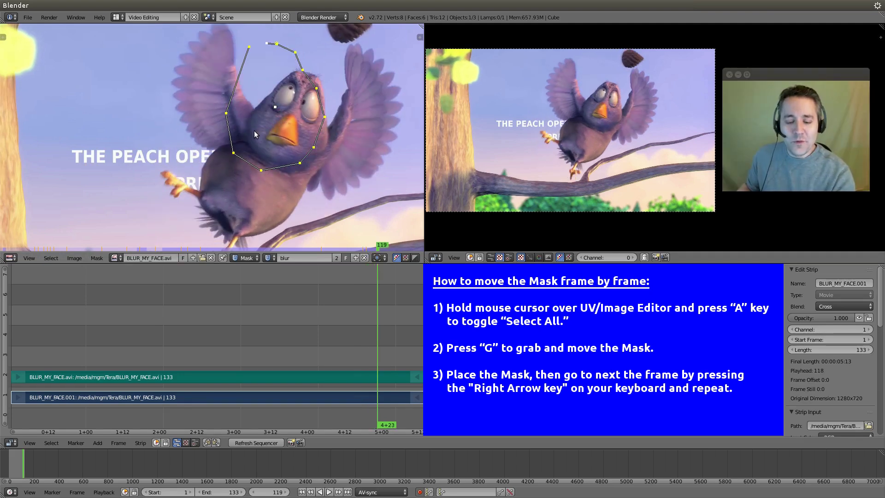
key("g")
left_click(269, 138)
key("Right")
key("Right")
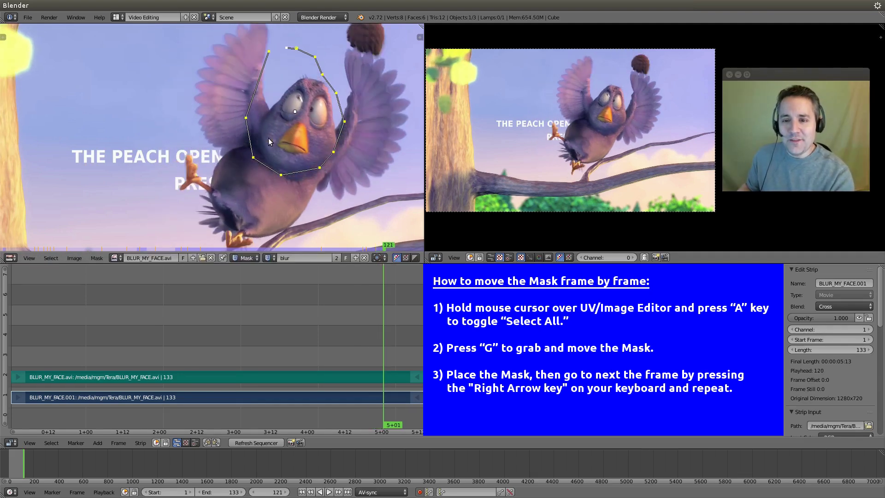
key("Right")
key("g")
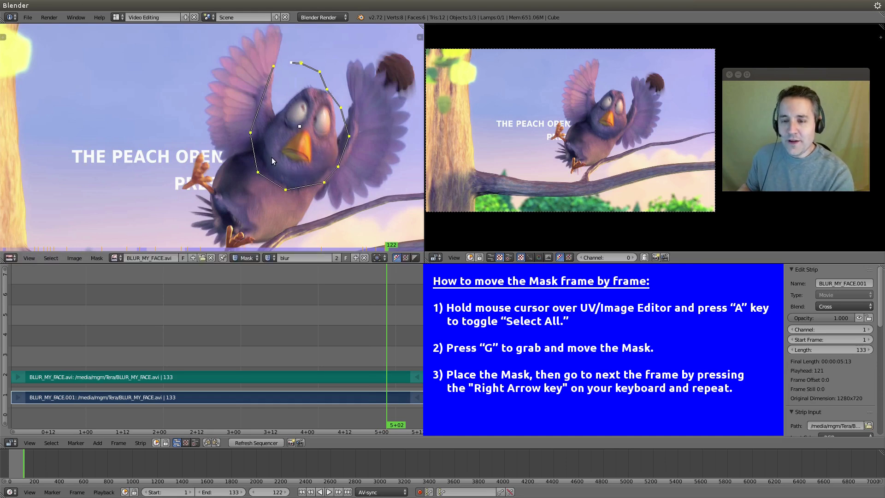
key("Right")
key("g")
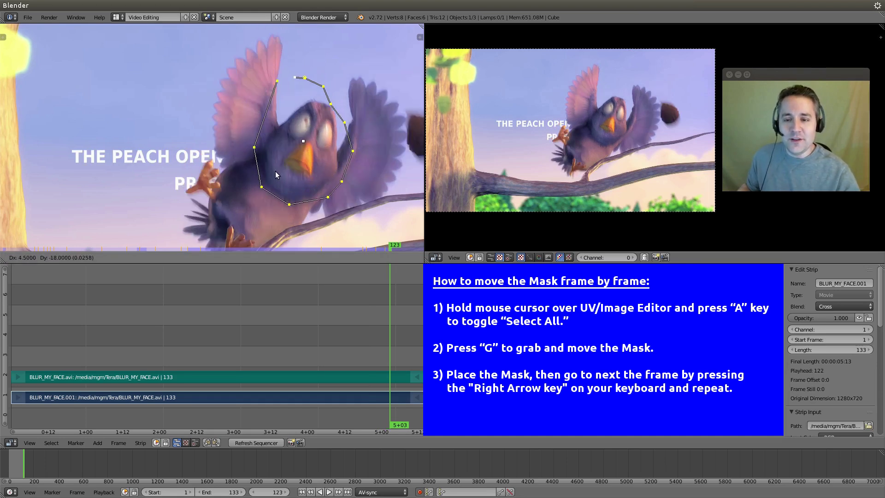
left_click(276, 171)
key("Right")
key("g")
left_click(280, 194)
key("Right")
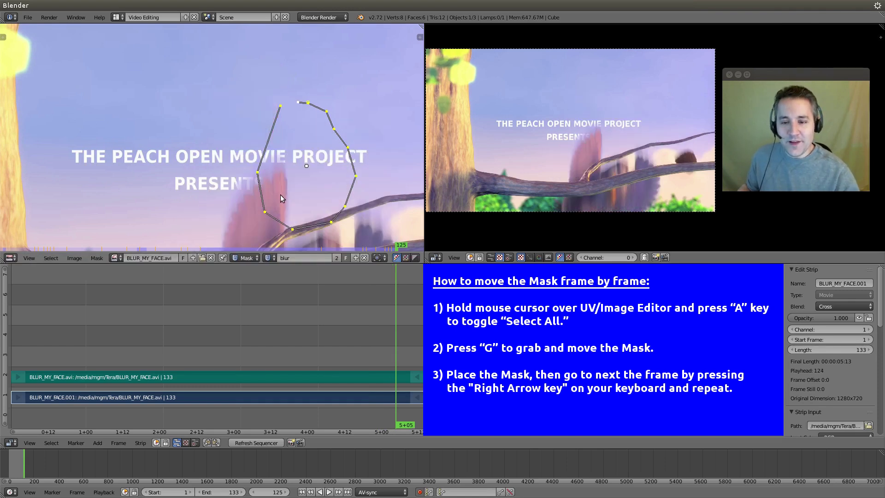
key("g")
right_click(280, 195)
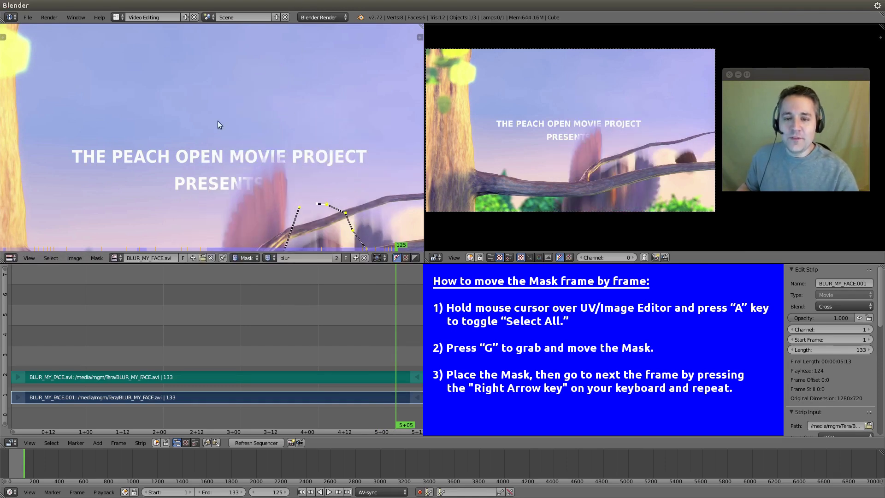
scroll(237, 71, "down", 2)
scroll(235, 87, "down", 2)
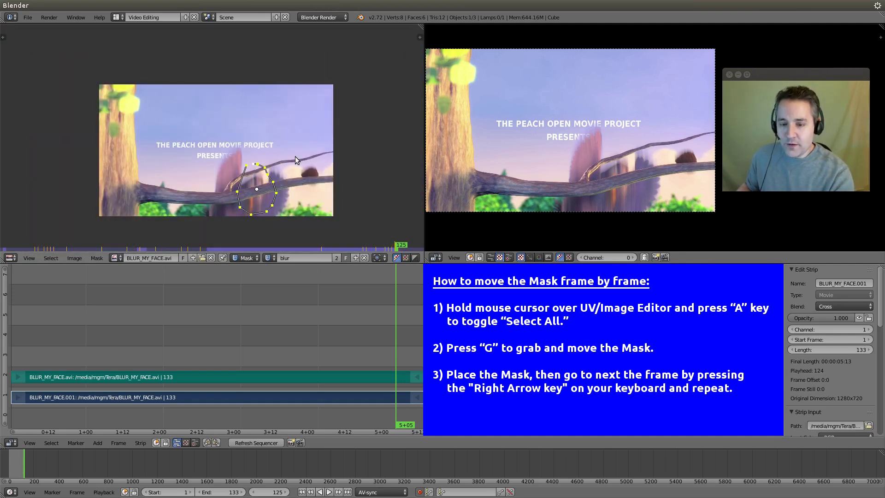
- Step one frame ahead and move the mask outline below the image, fully off-frame
key("Right")
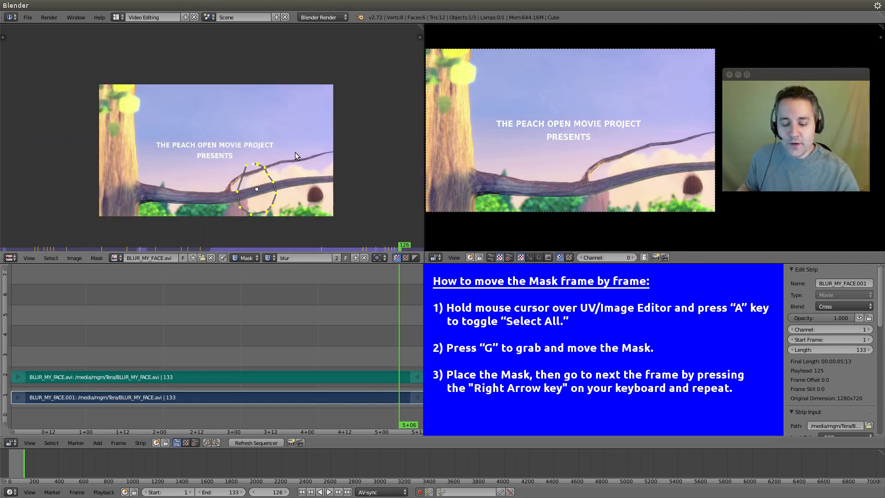
key("g")
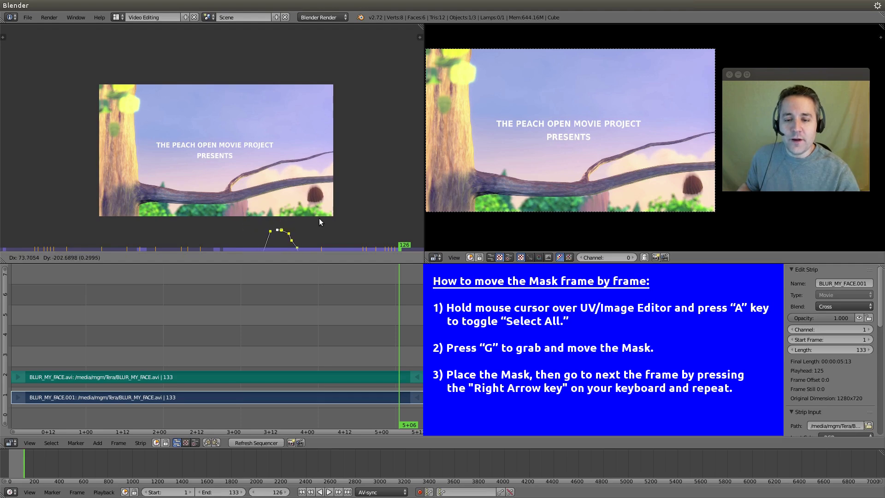
left_click(318, 218)
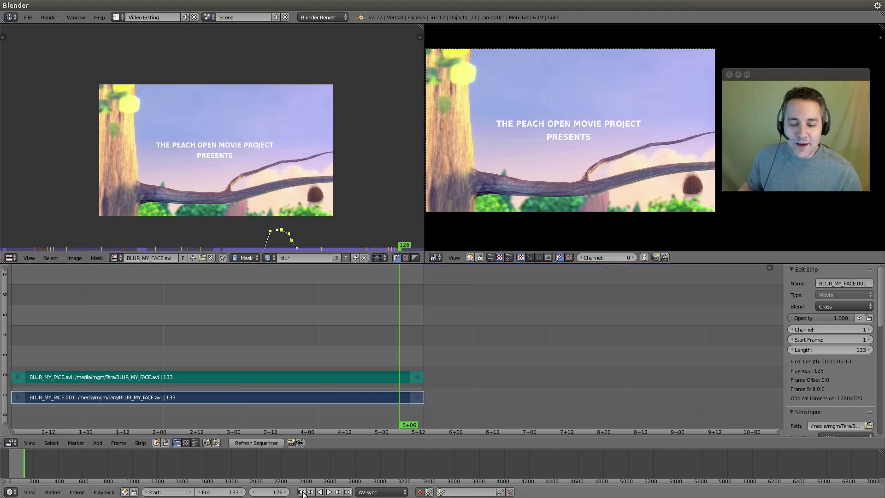
- Rewind, scrub to about frame 70, and pull the top-left mask point down onto the bird's head
left_click(302, 492)
scroll(208, 132, "up", 3)
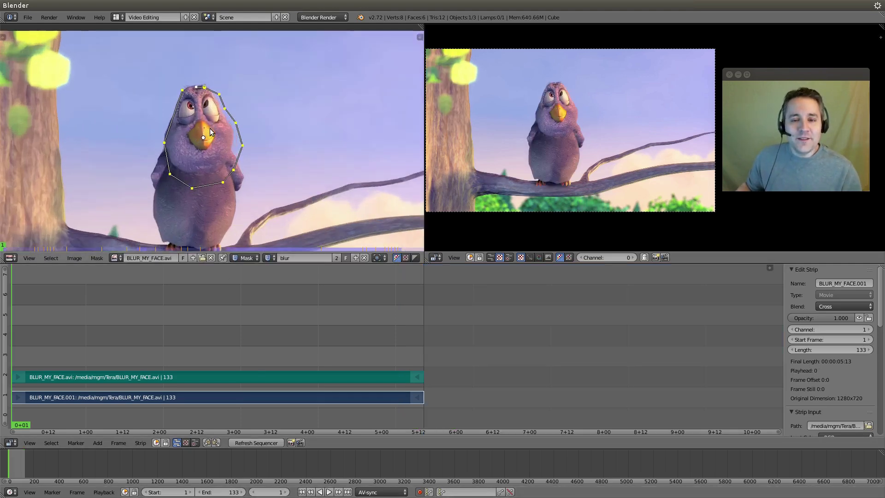
scroll(216, 139, "up", 1)
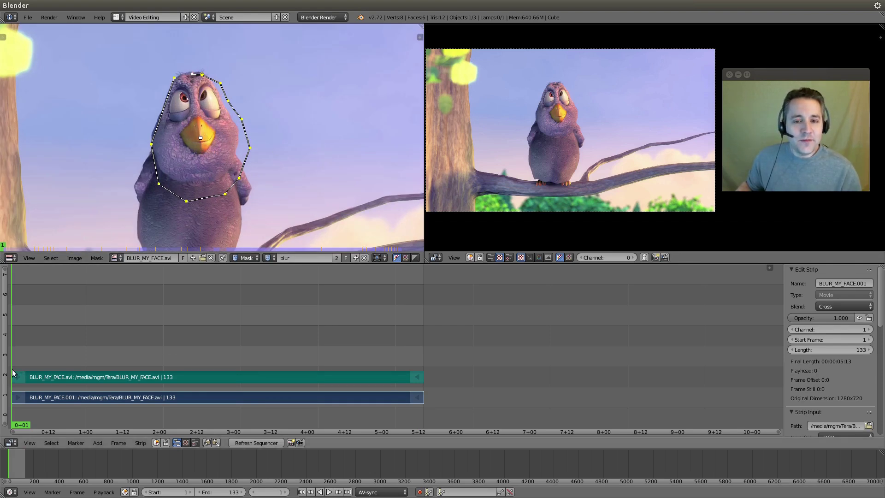
left_click_drag(12, 374, 262, 390)
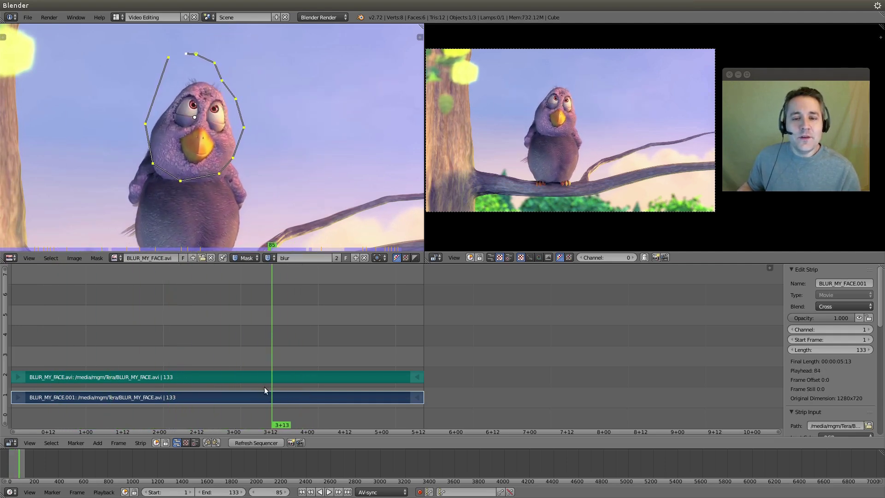
left_click_drag(262, 391, 224, 381)
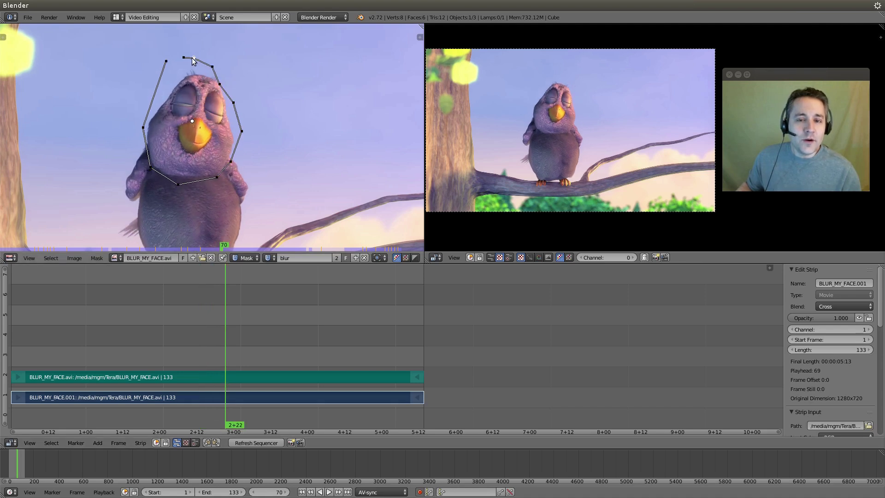
key("g")
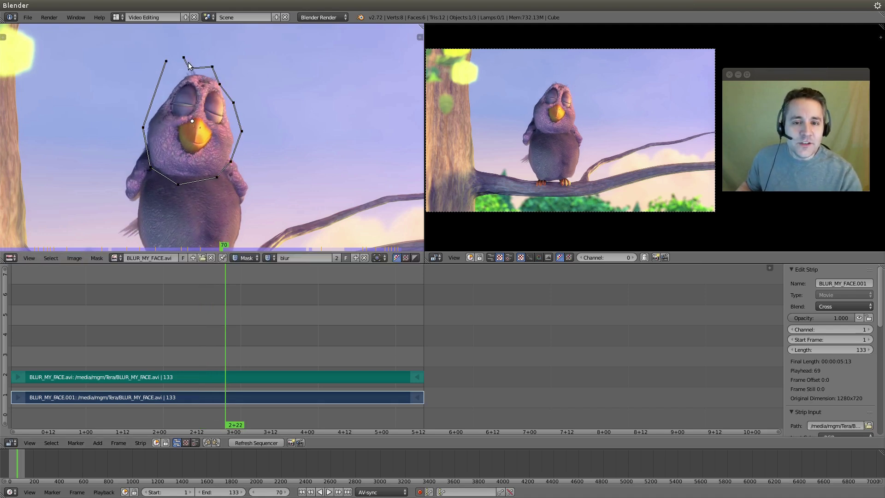
key("ctrl+z")
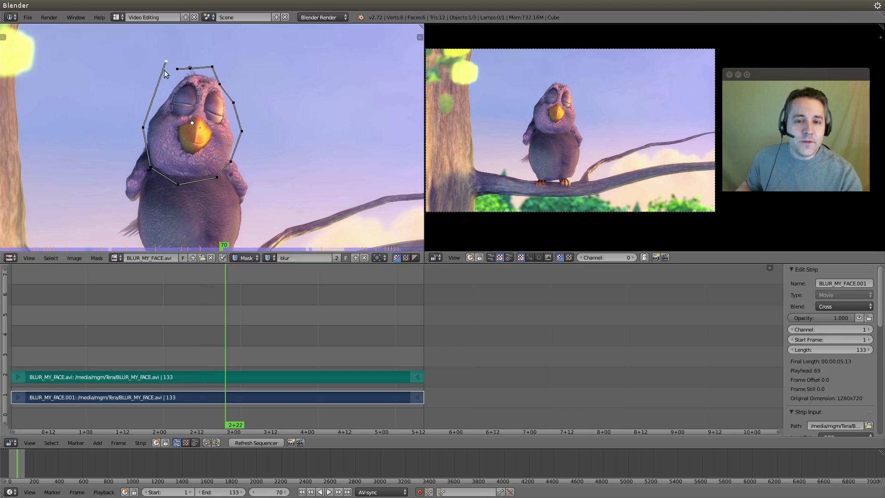
left_click_drag(165, 64, 168, 75)
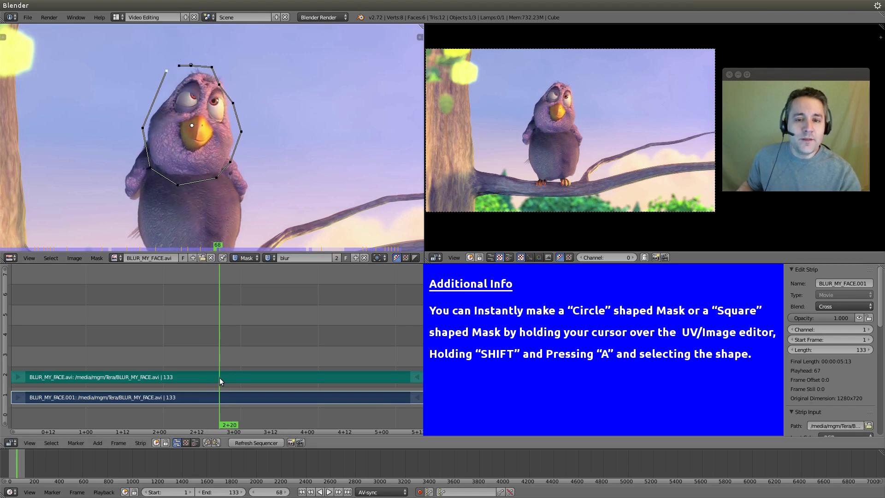
mouse_move(226, 375)
left_mouse_down()
mouse_move(216, 367)
mouse_move(229, 369)
left_mouse_up()
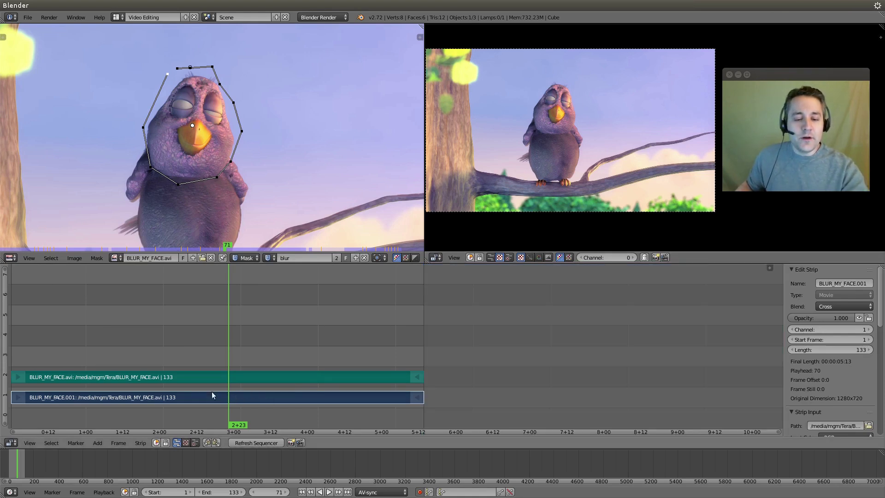
- Select the BLUR_MY_FACE.avi strip, rewind to frame 1, and bring up the strip-type list
key("a")
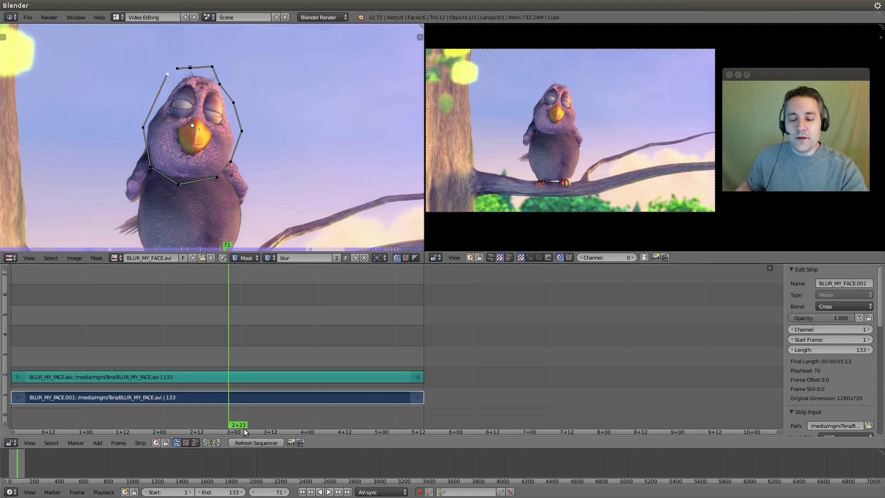
left_click(301, 492)
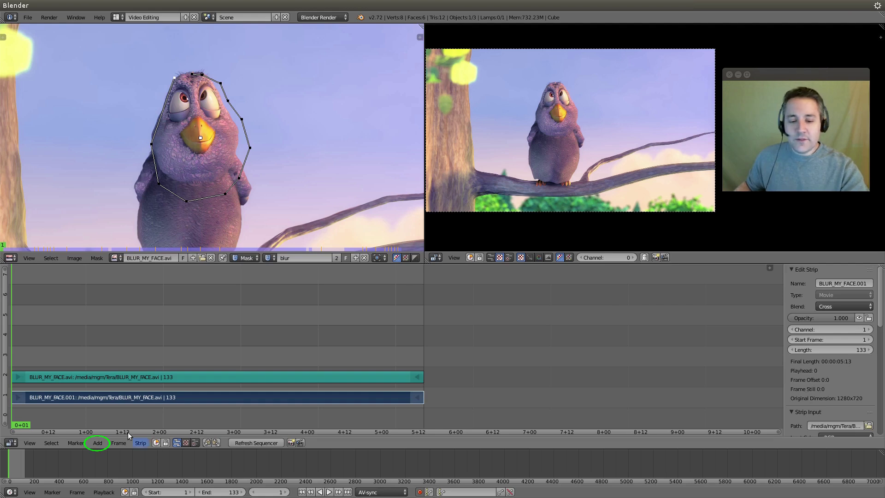
left_click(97, 443)
mouse_move(111, 376)
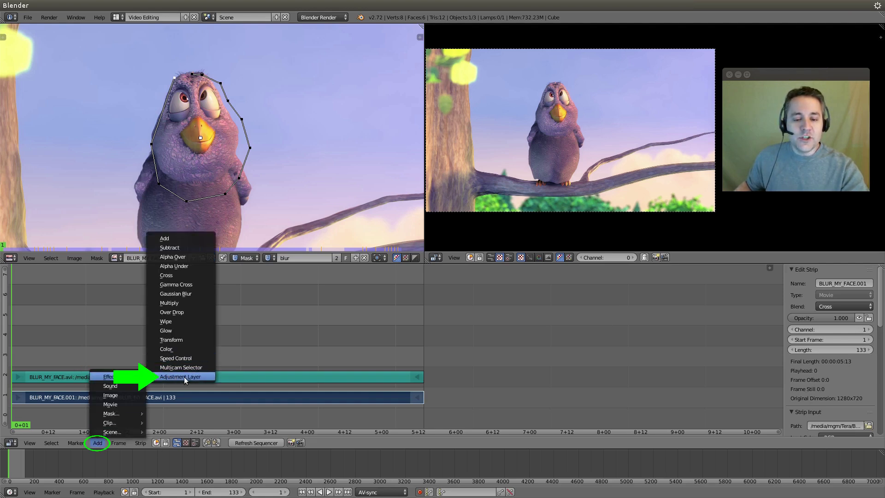
- Add an Adjustment Layer strip on channel 3 and set its length to 133 frames
left_click(204, 379)
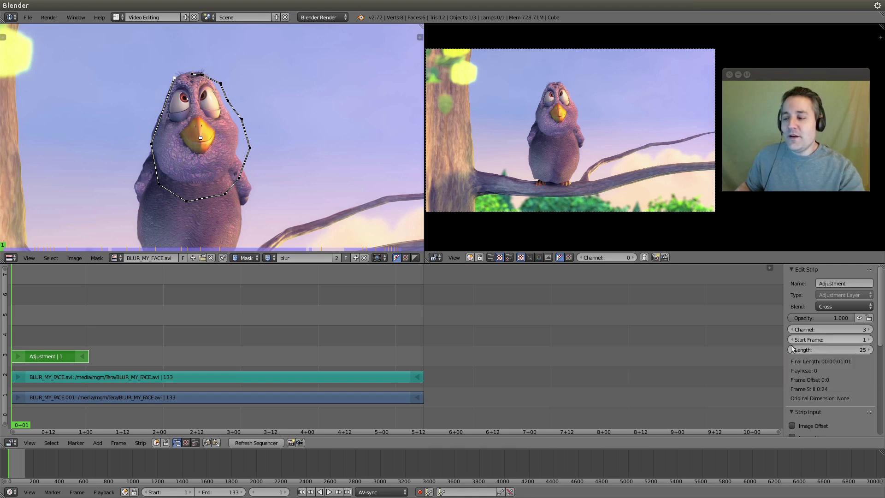
left_click(204, 398)
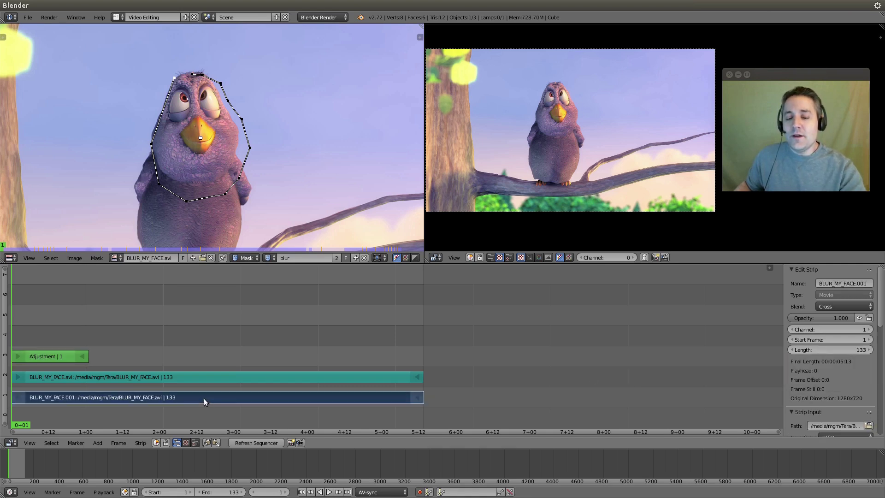
right_click(51, 356)
left_click(850, 350)
type("133")
key("Return")
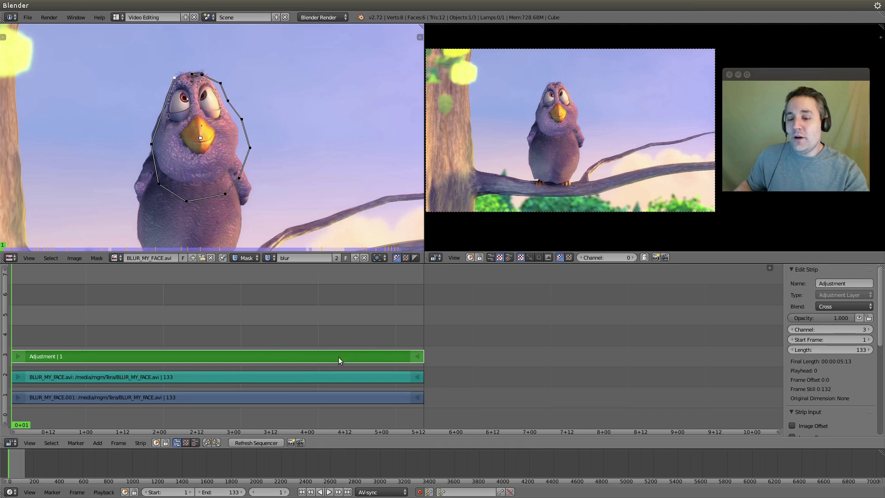
scroll(830, 335, "down", 5)
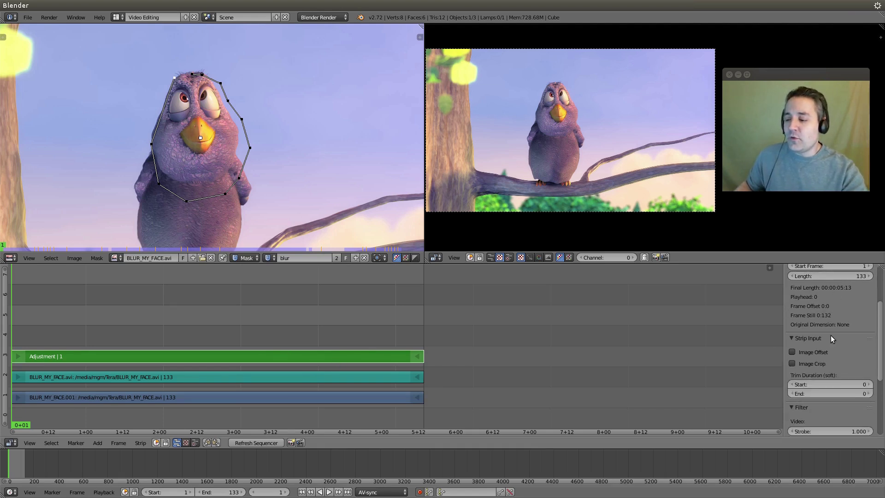
scroll(830, 337, "down", 3)
scroll(831, 336, "down", 3)
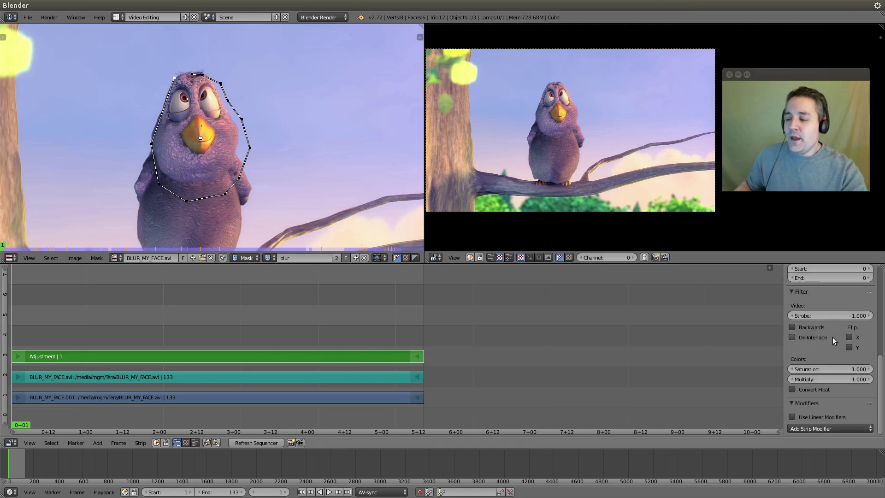
- Give the adjustment strip a Mask modifier using the blur mask, then scrub to check it
left_click(826, 428)
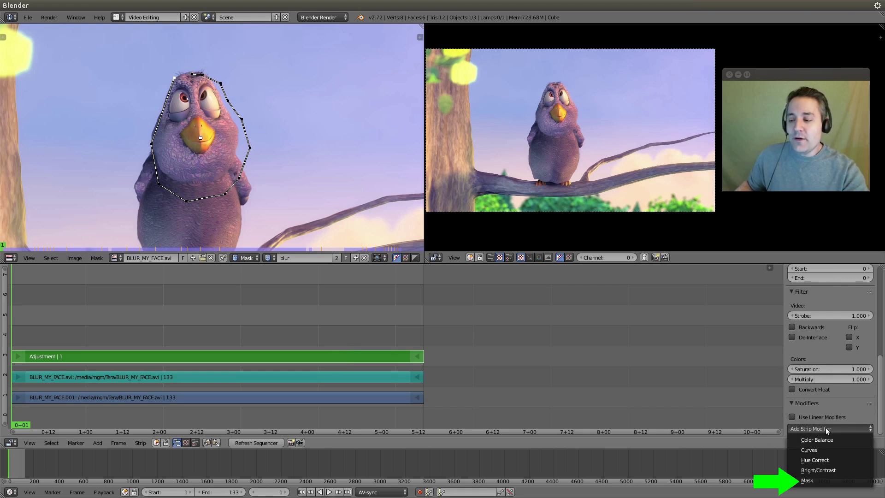
left_click(827, 484)
scroll(845, 397, "down", 3)
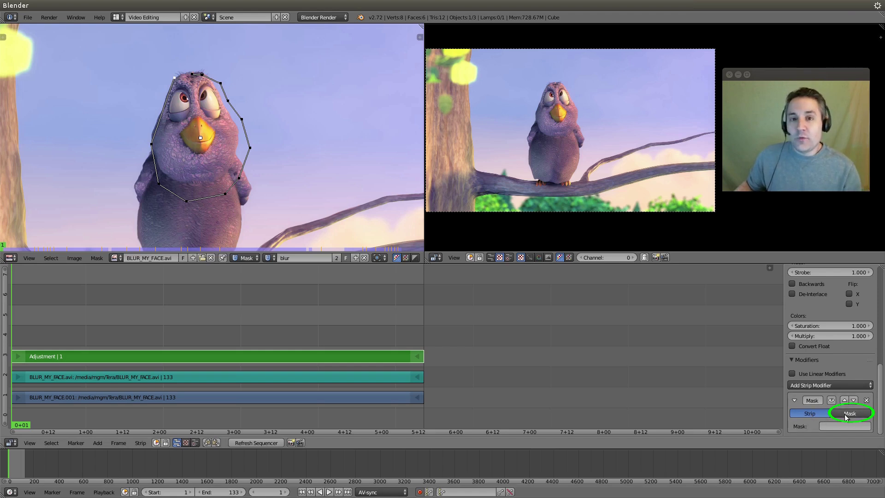
left_click(845, 416)
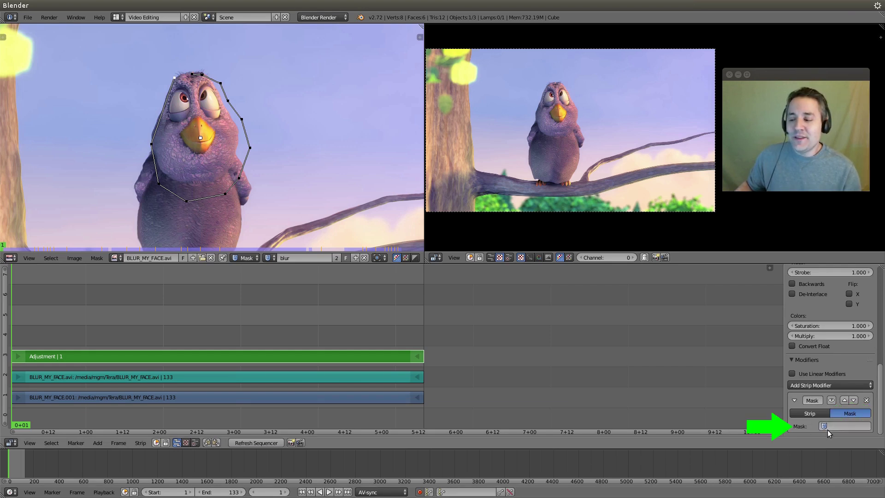
left_click(836, 426)
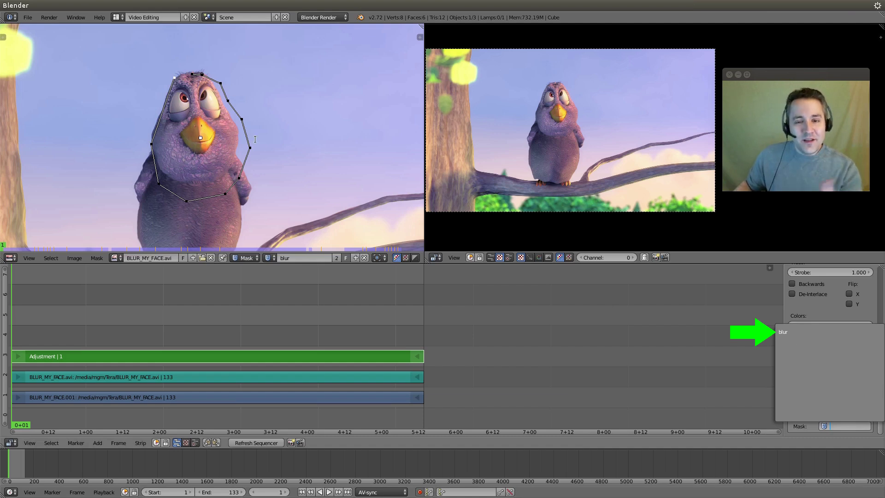
key("Down")
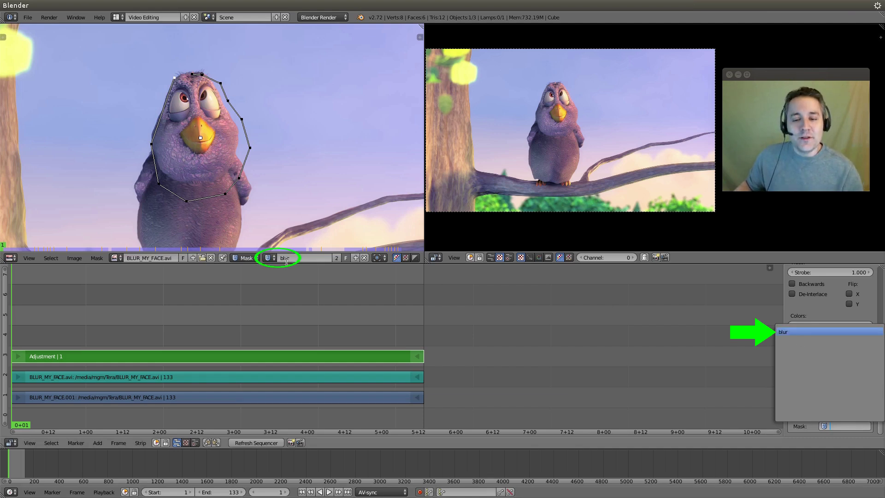
left_click(789, 333)
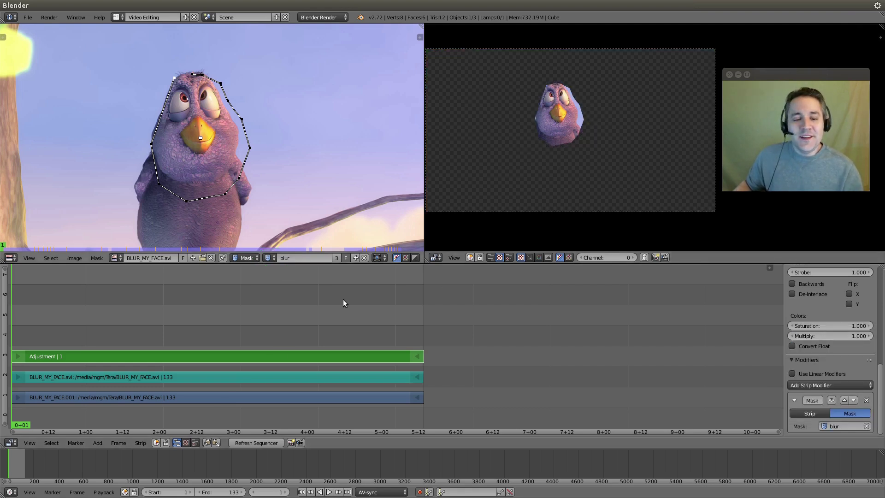
left_click(13, 333)
mouse_move(14, 333)
left_mouse_down()
mouse_move(292, 362)
mouse_move(412, 364)
mouse_move(255, 365)
left_mouse_up()
- From frame 1, add a Gaussian Blur effect strip and mute the Adjustment strip with H
left_click(303, 492)
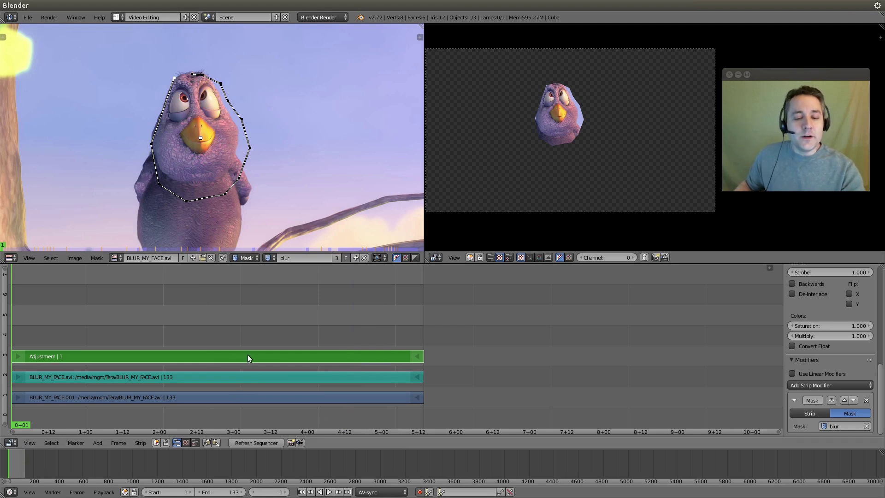
left_click(98, 443)
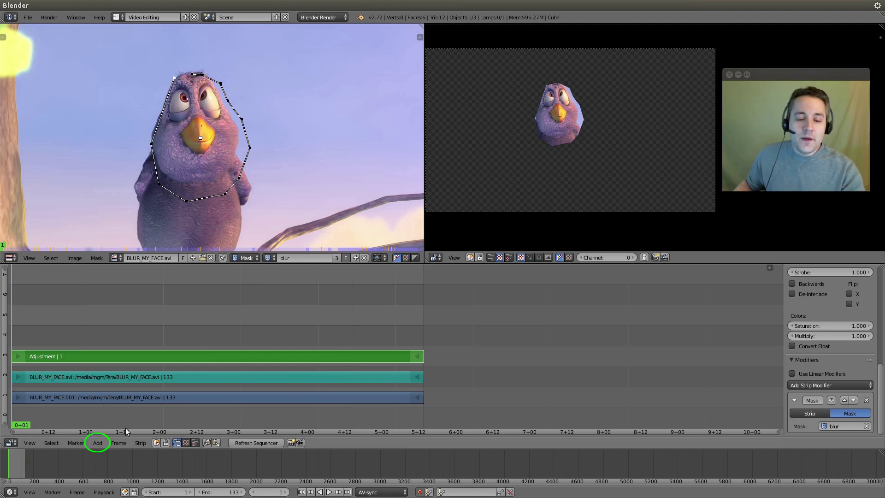
left_click(95, 445)
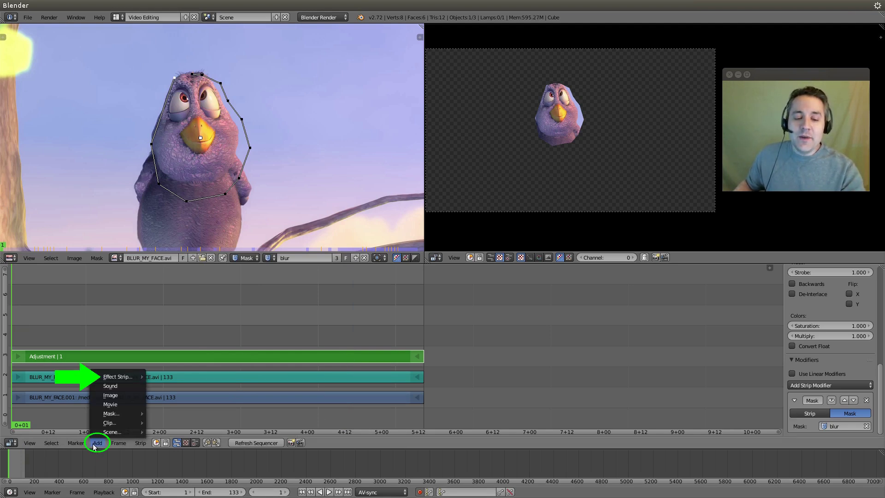
left_click(124, 377)
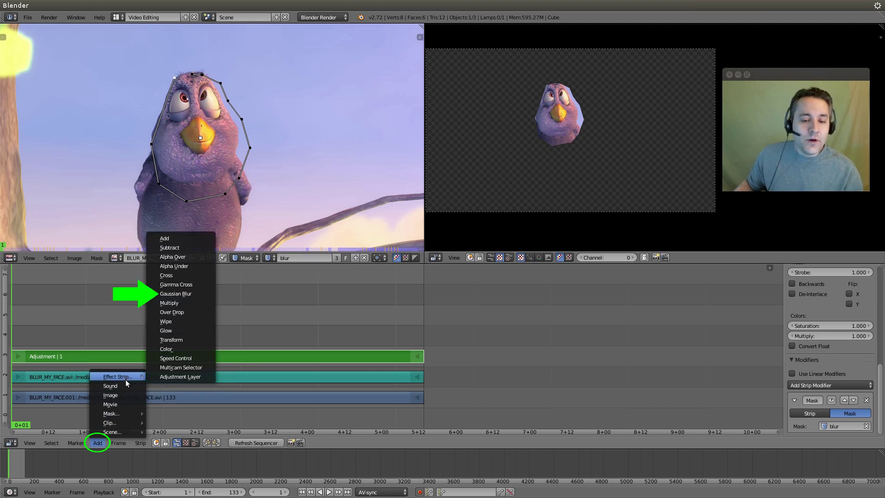
left_click(211, 294)
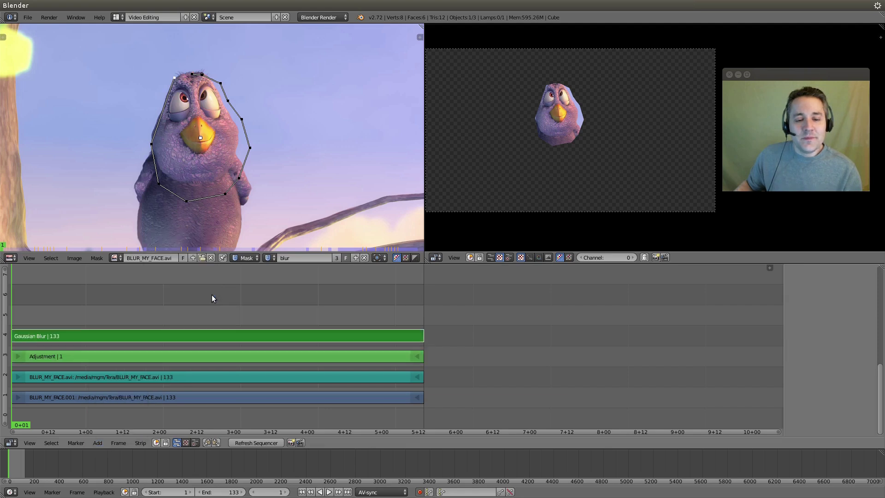
right_click(164, 356)
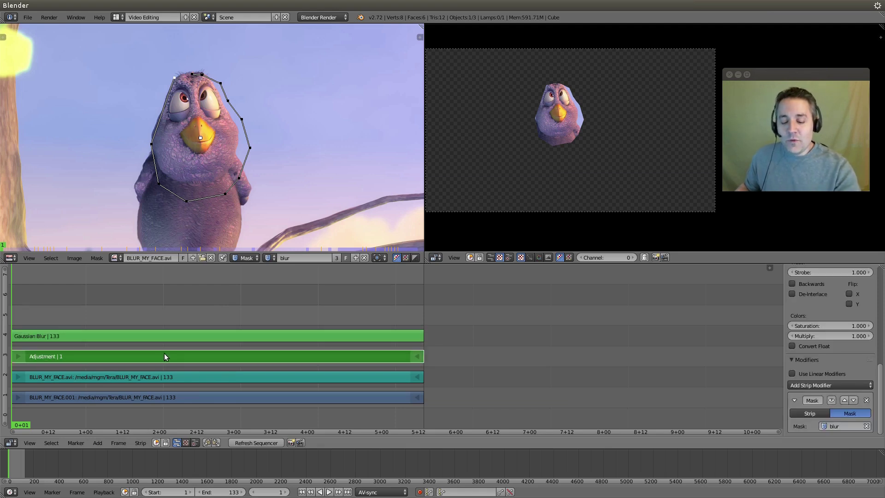
key("h")
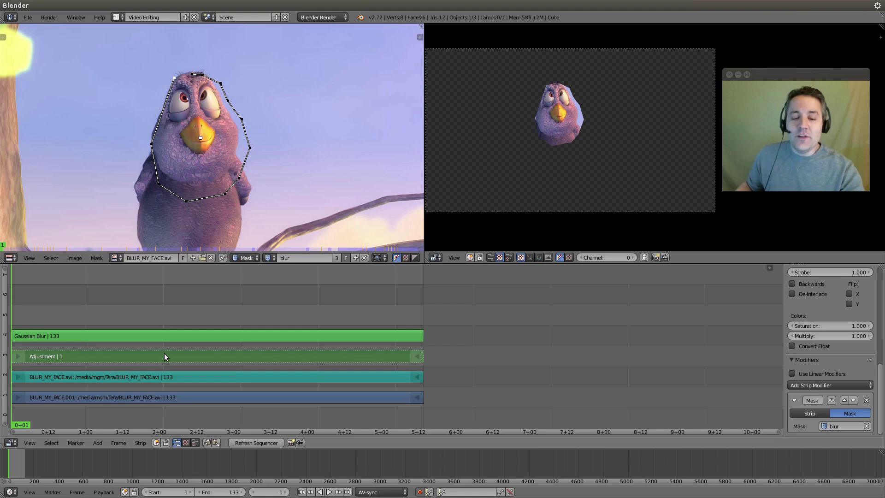
left_click(142, 443)
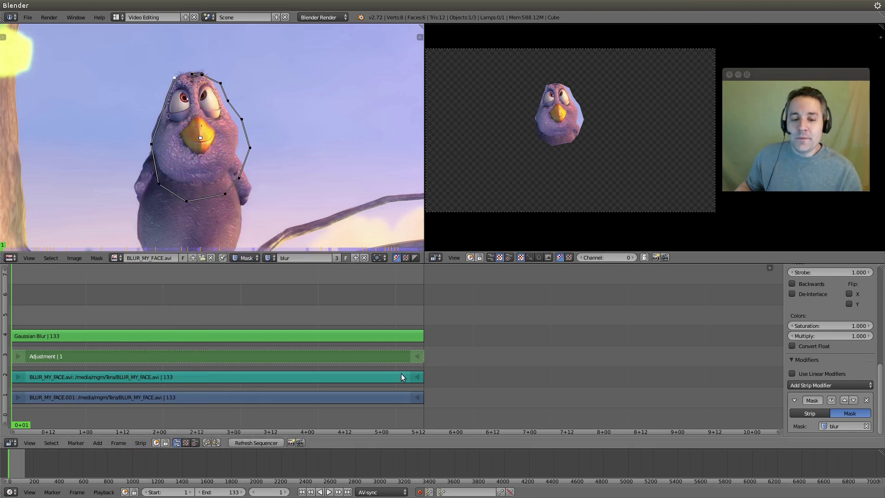
- Set the Gaussian Blur strip's blend mode to Alpha Over
left_click(298, 336)
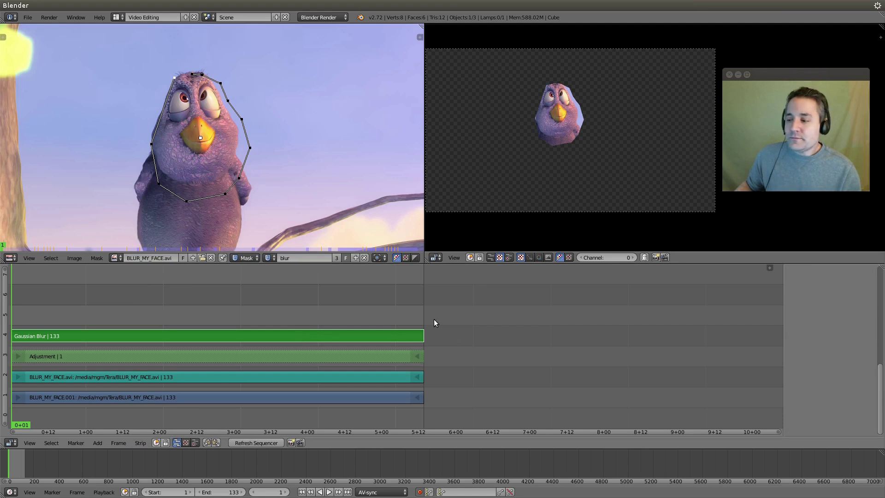
scroll(845, 346, "up", 3)
scroll(840, 331, "up", 2)
scroll(840, 327, "up", 2)
scroll(845, 323, "up", 3)
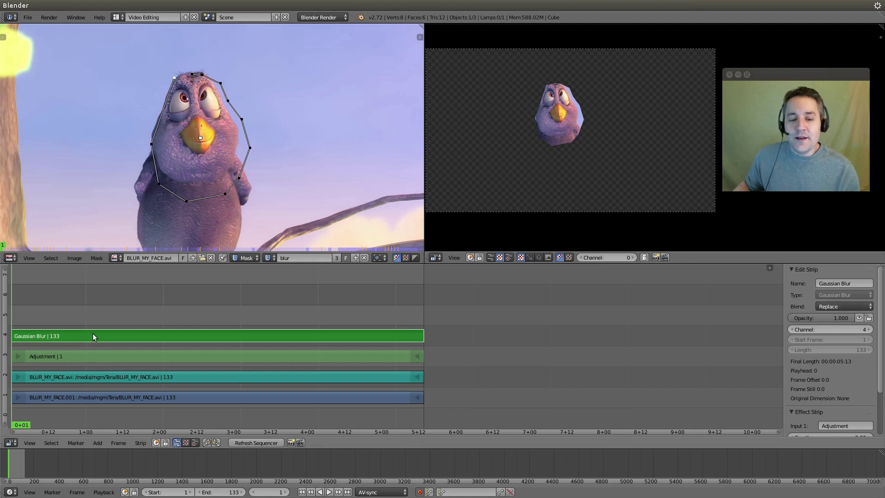
left_click(846, 306)
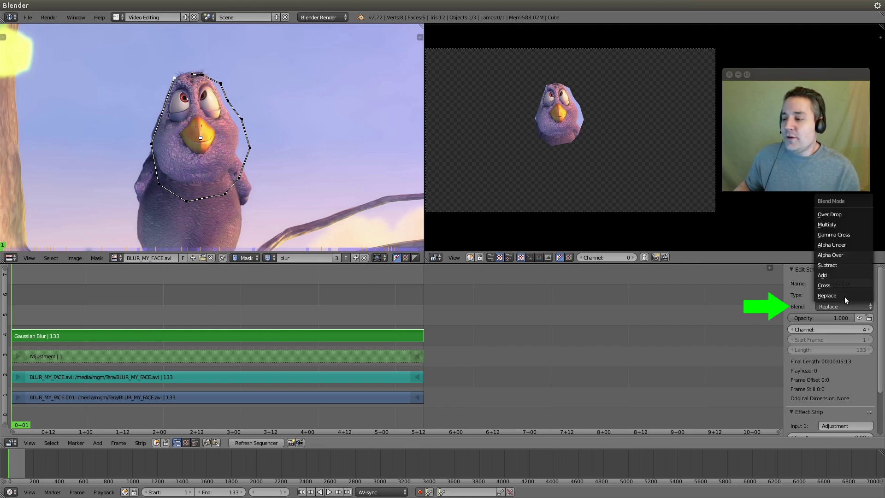
left_click(848, 254)
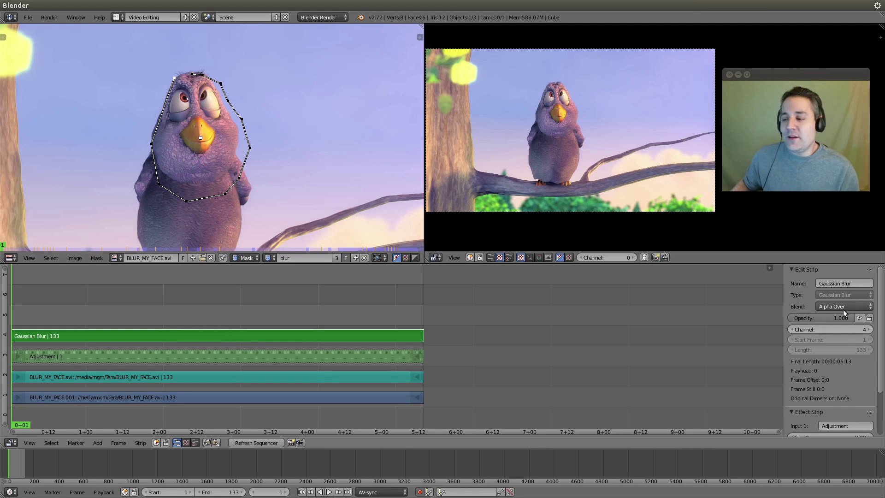
scroll(822, 322, "down", 2)
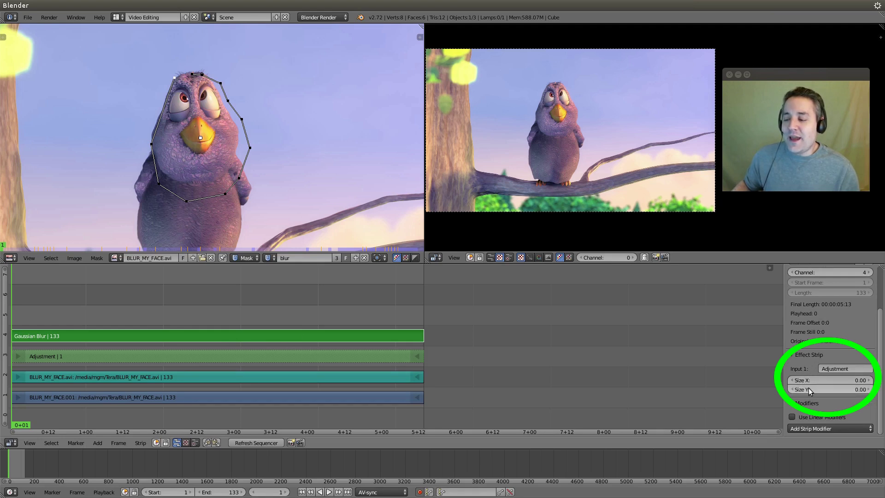
- Set the Gaussian Blur Size X and Size Y both to 20
left_click(849, 380)
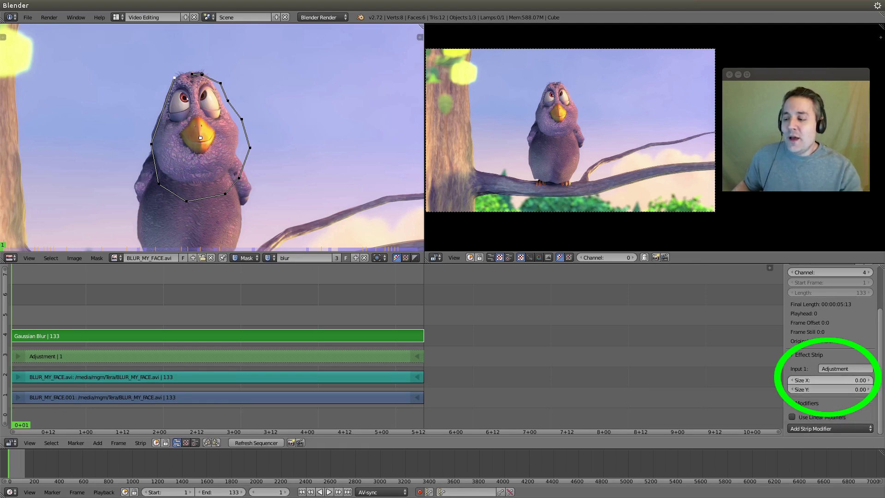
type("20")
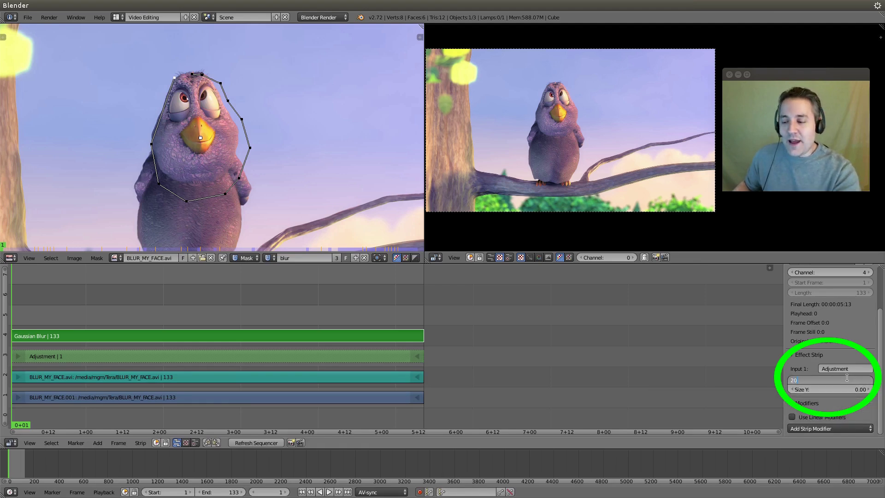
key("Return")
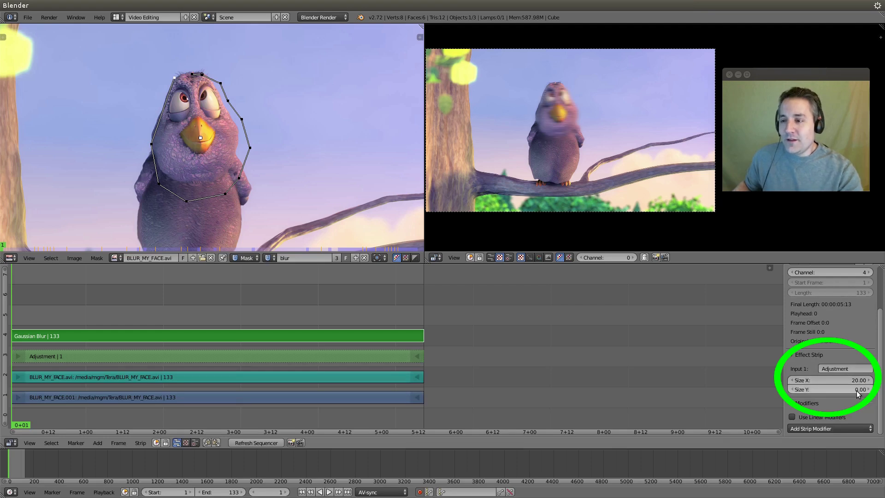
left_click(856, 390)
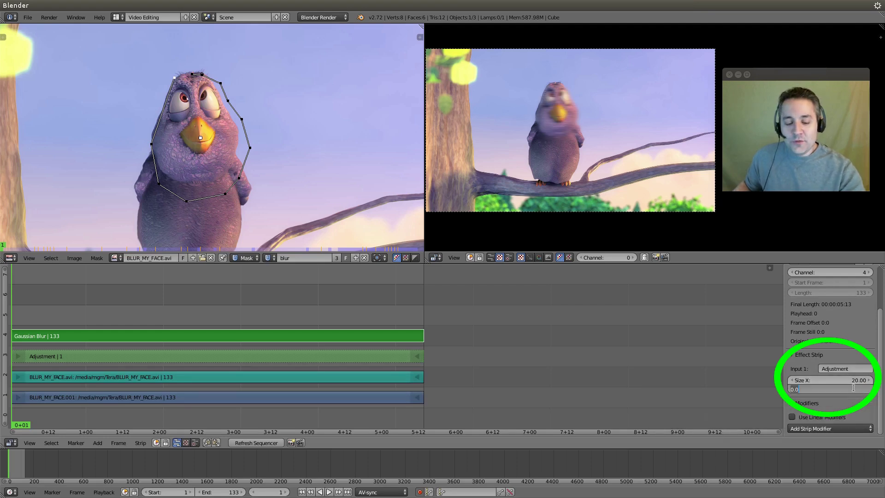
type("2")
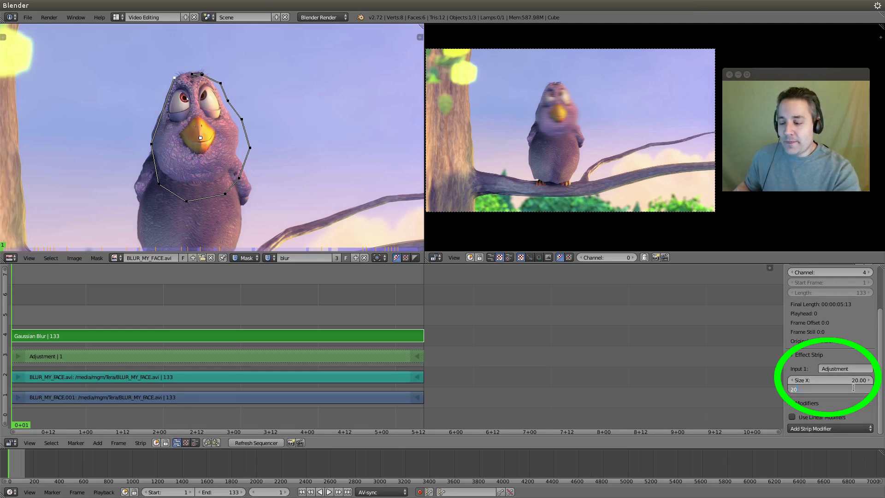
type("0")
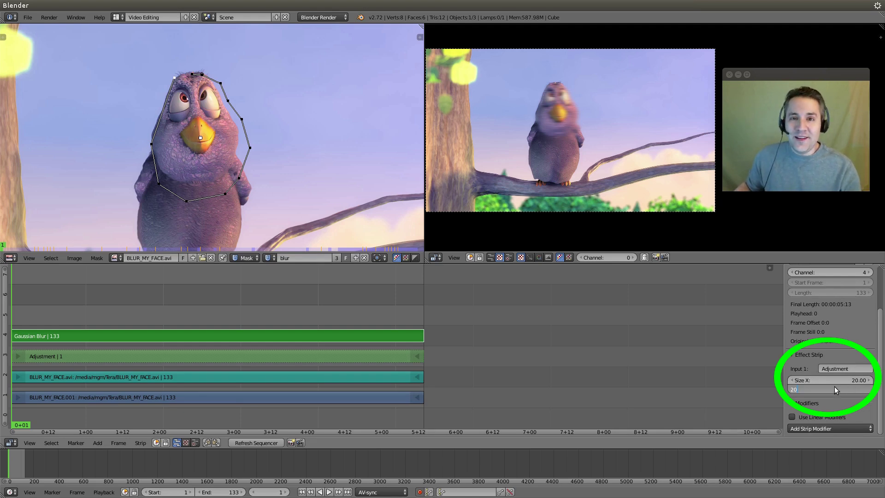
key("Return")
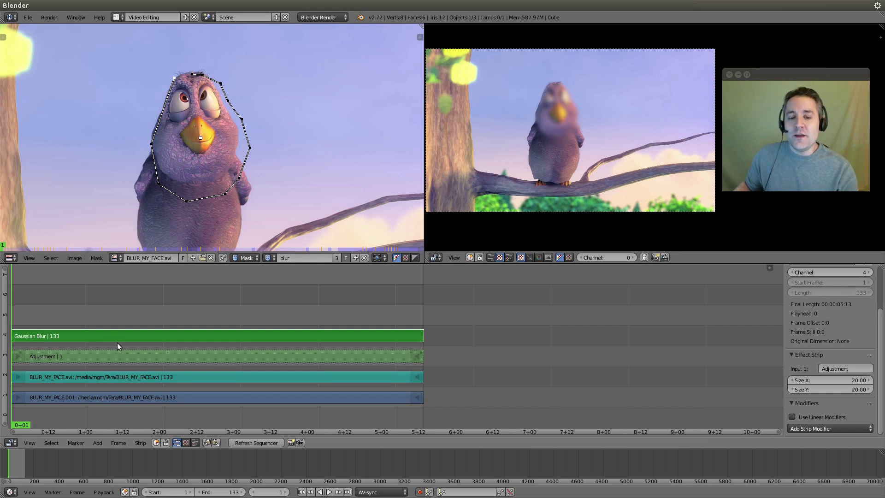
- Jump to frames 15 and 41 to check the blur follows the bird's face
key("Up")
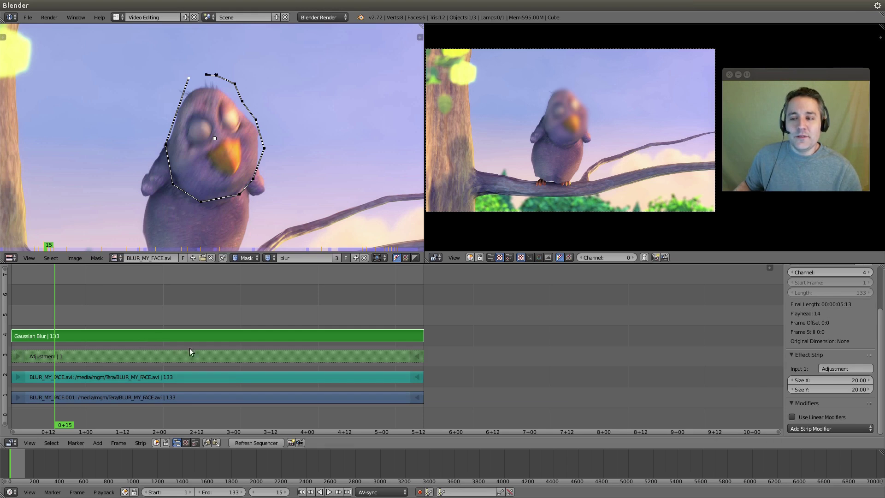
key("Up")
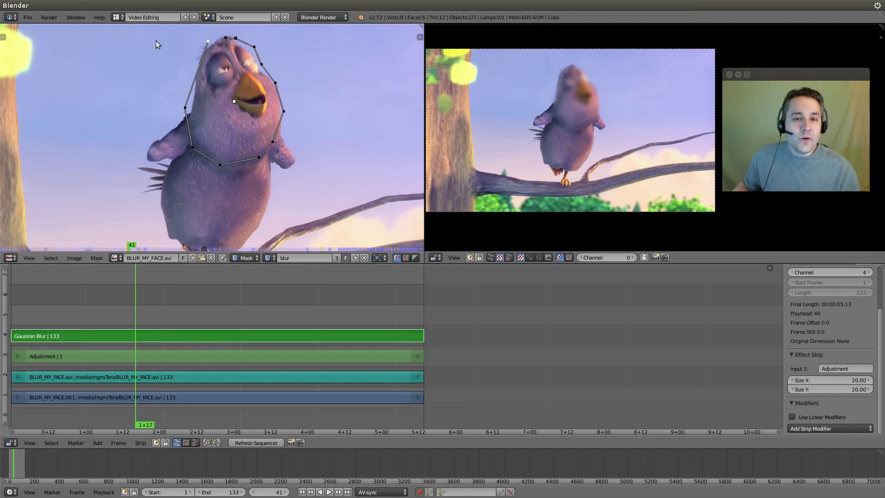
- Switch the mask editor to Render Properties showing 1280×720, frames 1–133, 24 fps
left_click(11, 258)
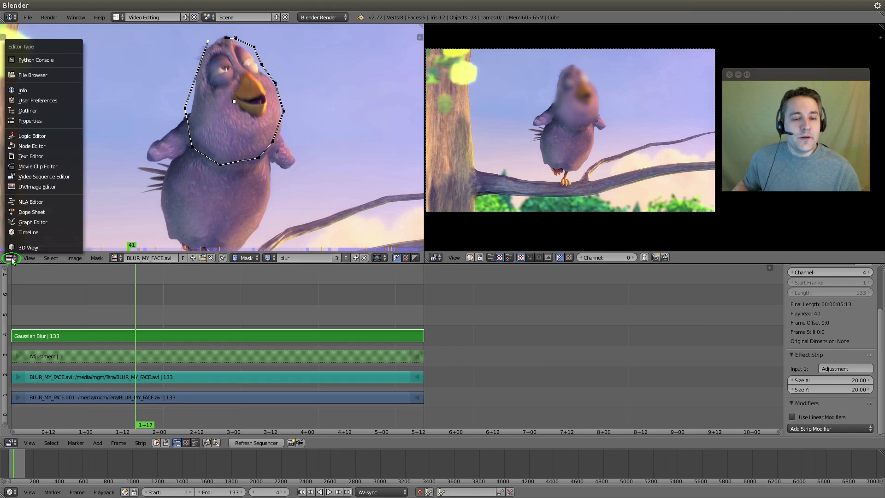
left_click(39, 120)
scroll(229, 123, "down", 2)
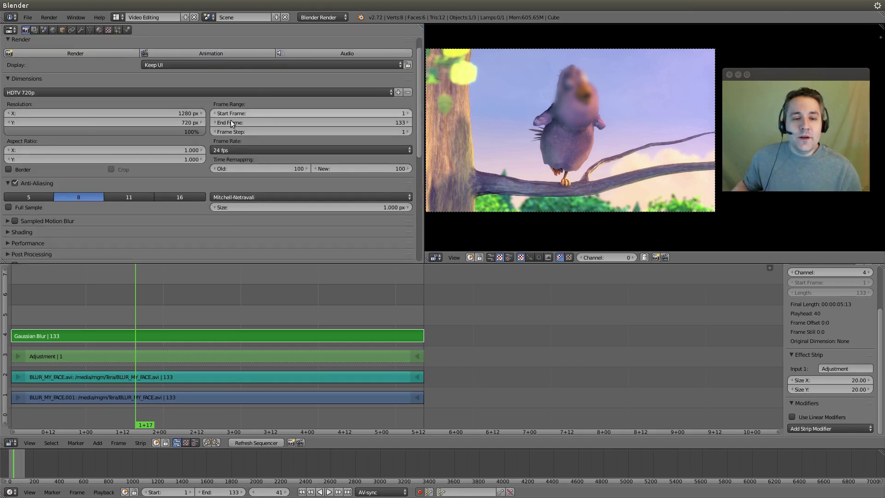
scroll(190, 187, "down", 3)
scroll(176, 229, "down", 2)
scroll(186, 204, "up", 2)
scroll(187, 203, "up", 3)
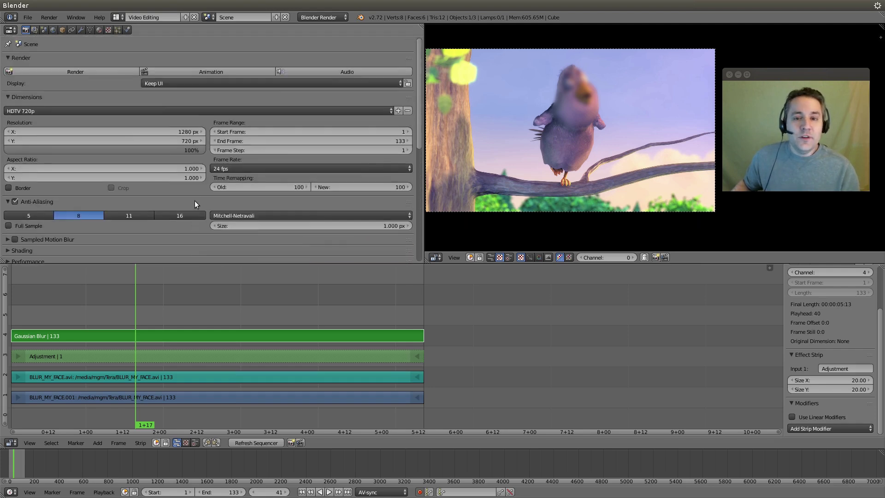